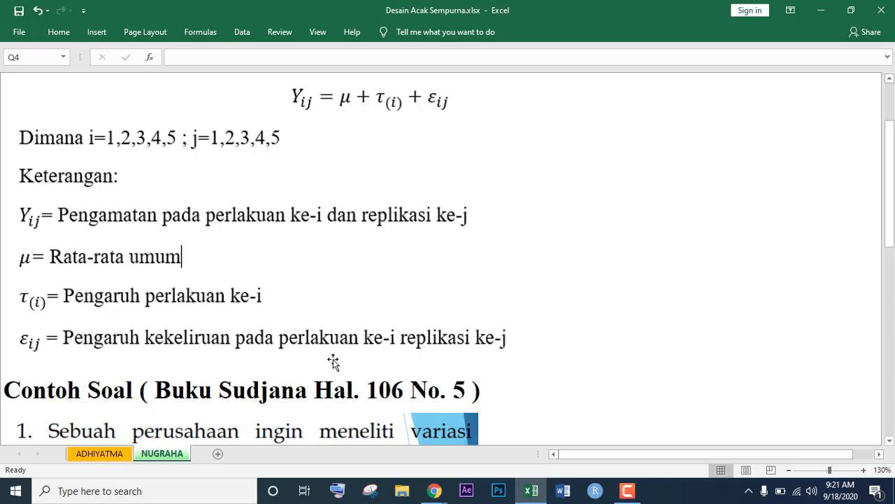
Step: Reword the H1 explanation under Menentukan Hipotesis to say "berpengaruh terhadap respon" and "terdapat perbedaan rata-rata efek tiap perlakuan"
left_click_drag(891, 236, 892, 350)
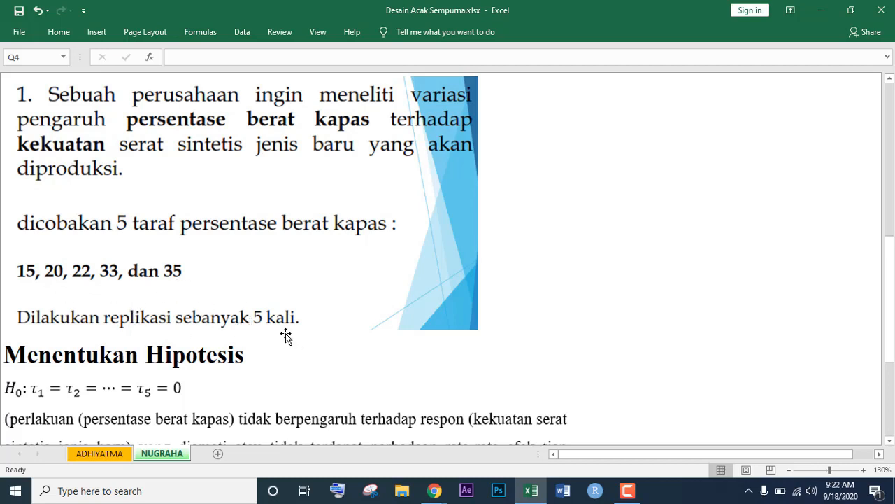
left_click_drag(889, 320, 888, 368)
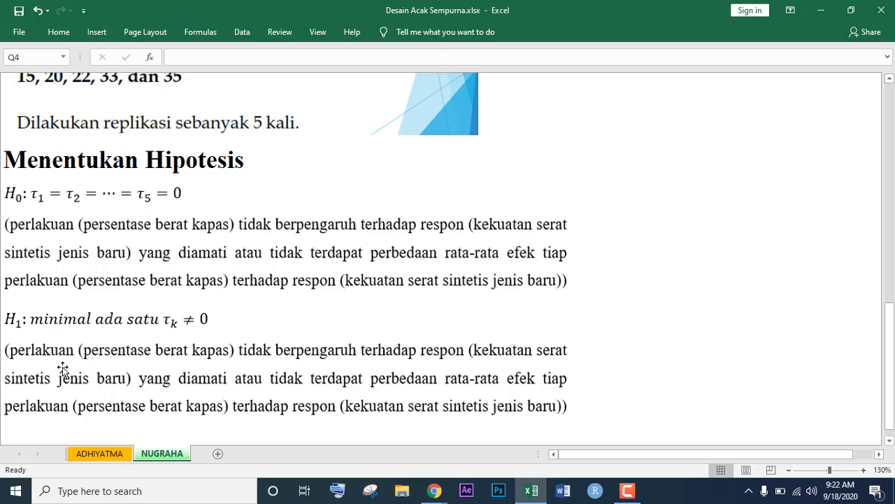
type("(perlakuan (persentase berat kapas) berpengaruh terhadap respon (kekuatan serat sintetis jenis baru) yang diamati atau terdapat perbedaan rata-rata efek tiap perlakuan (persentase berat kapas) terhadap respon (kekuatan serat sintetis jenis baru))")
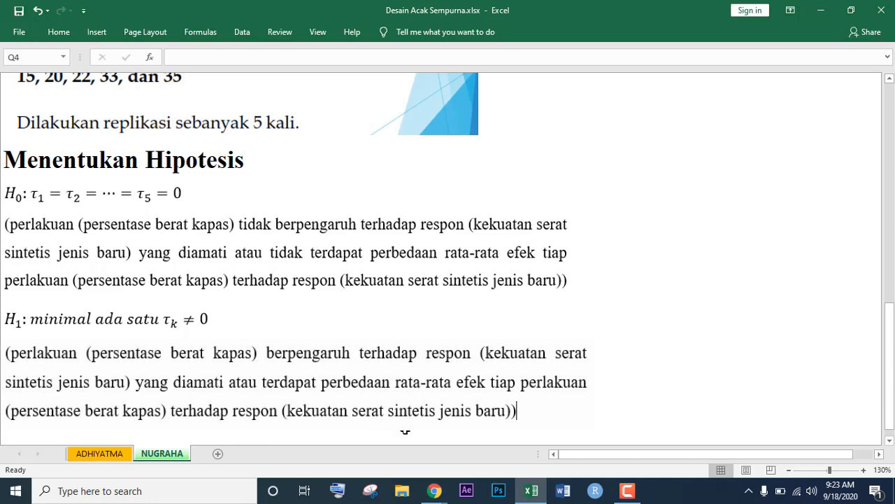
Step: Switch to the calculation worksheet and examine the Latihan Soal PPT No.1 title, the Berat Kapas (%) header and its treatment levels
left_click(122, 454)
left_click(56, 97)
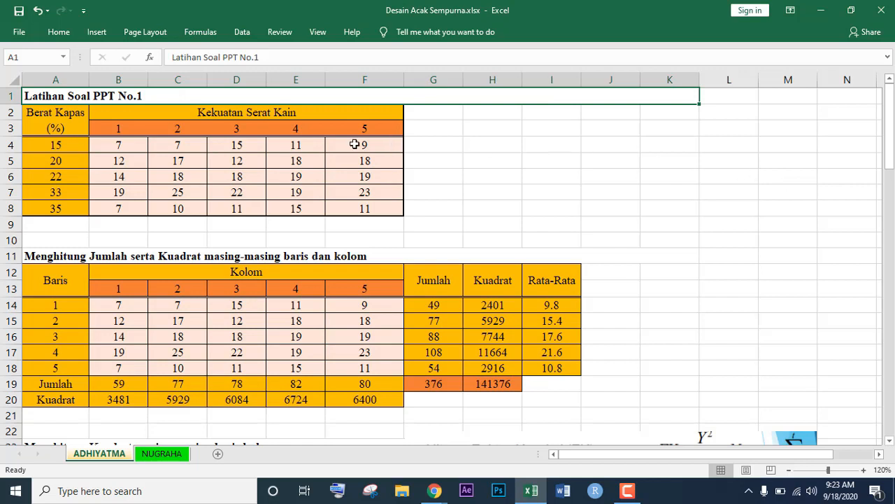
left_click(56, 117)
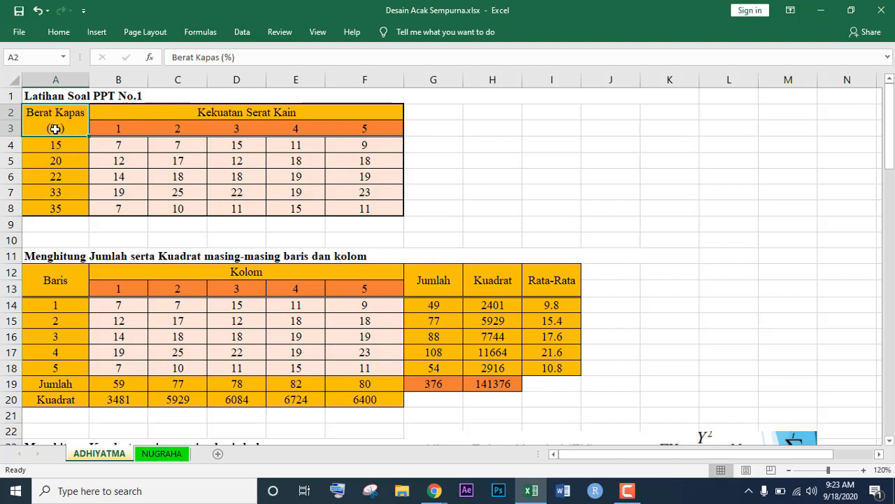
left_click_drag(56, 144, 59, 167)
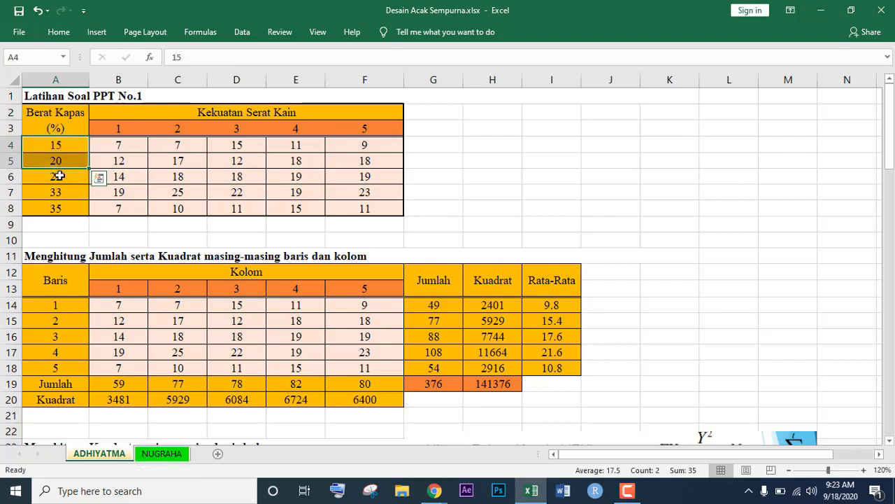
left_click(59, 176)
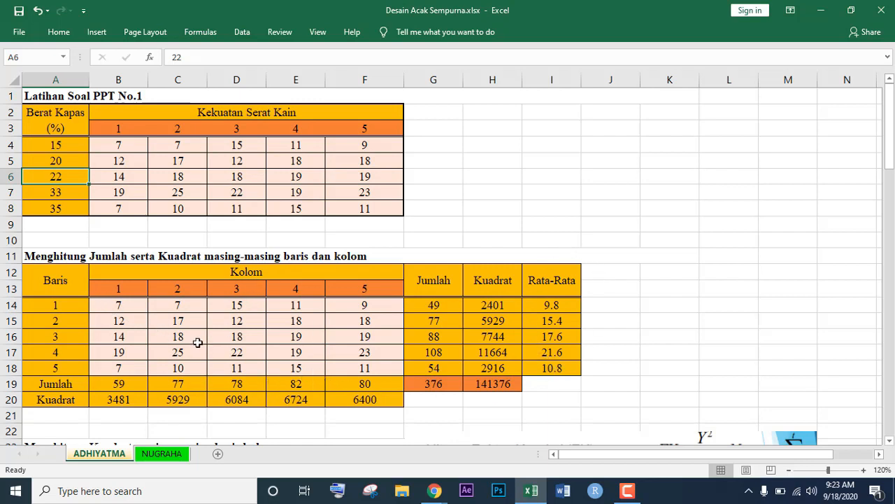
Step: Check how cells B14, C14 and D16 of the row and column table reference the original fibre strength data
left_click(126, 307)
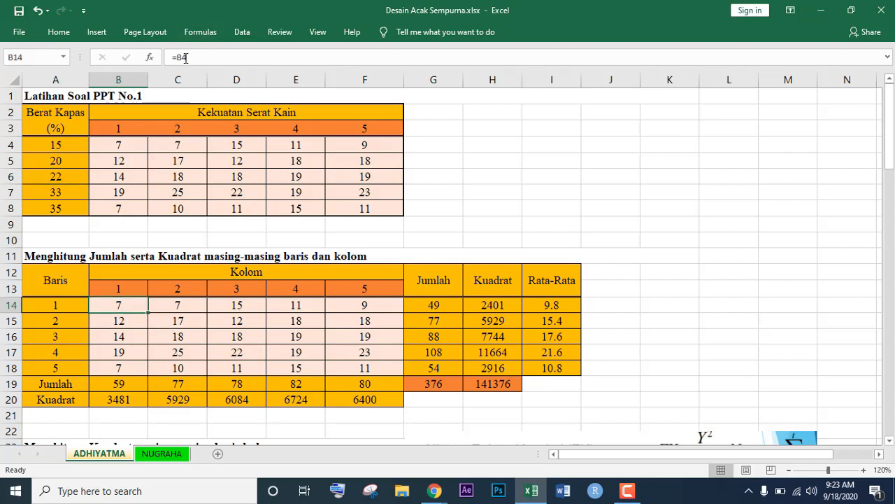
left_click(168, 309)
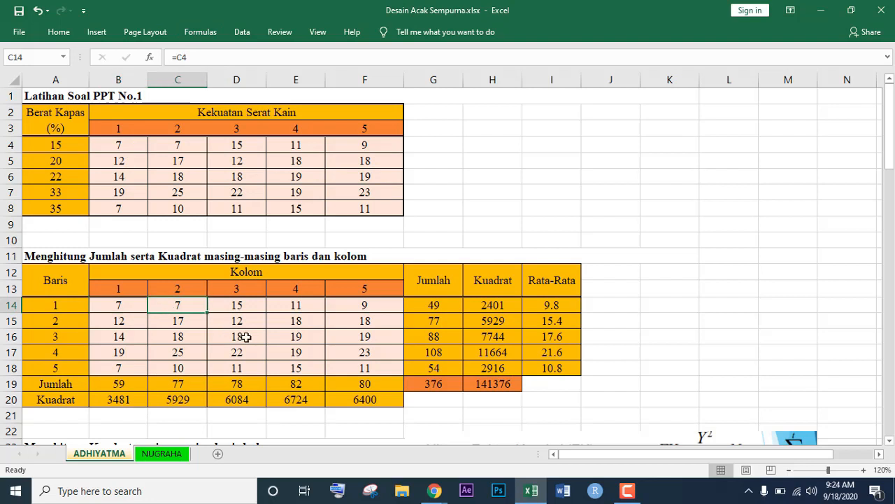
left_click(245, 337)
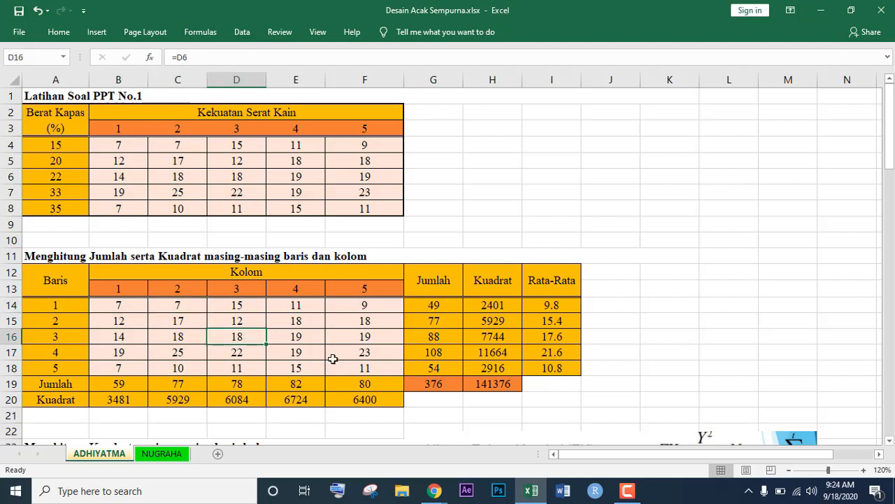
Step: Inspect the Jumlah and Kuadrat formulas for rows 1 to 4 and the Rata-Rata formula for row 1
left_click(431, 308)
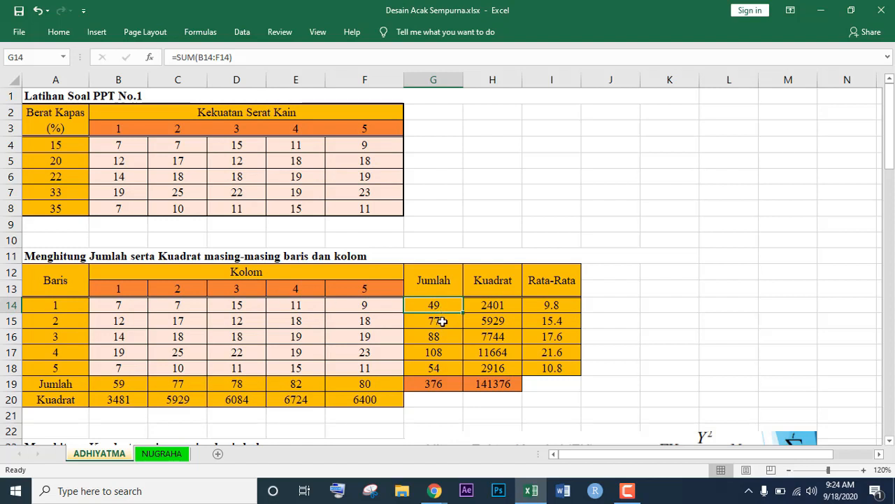
left_click(491, 308)
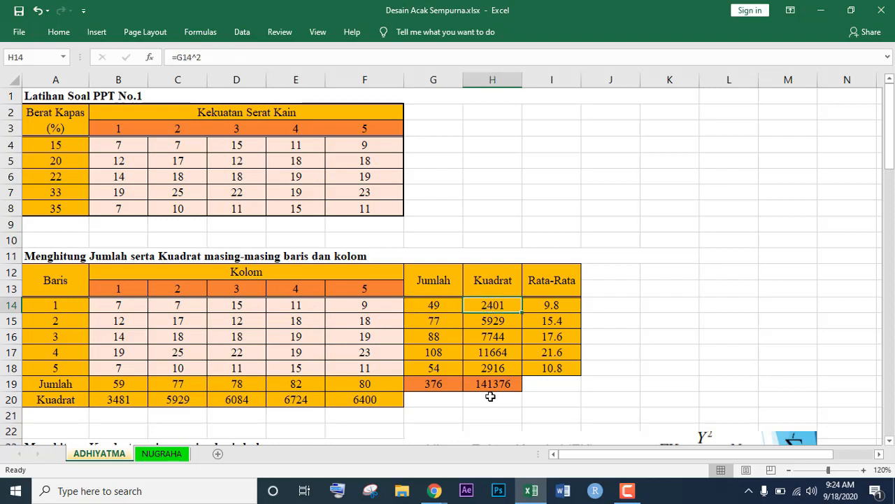
left_click(451, 318)
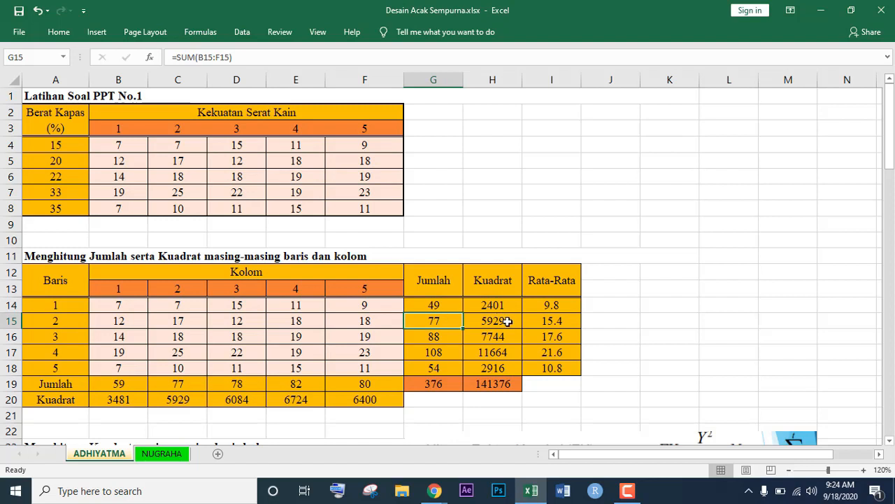
left_click(507, 320)
left_click(434, 338)
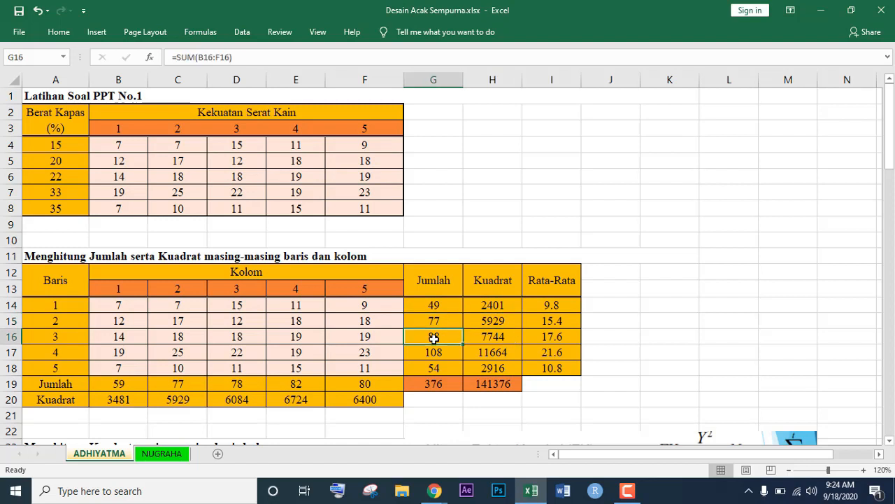
left_click(482, 337)
left_click(455, 354)
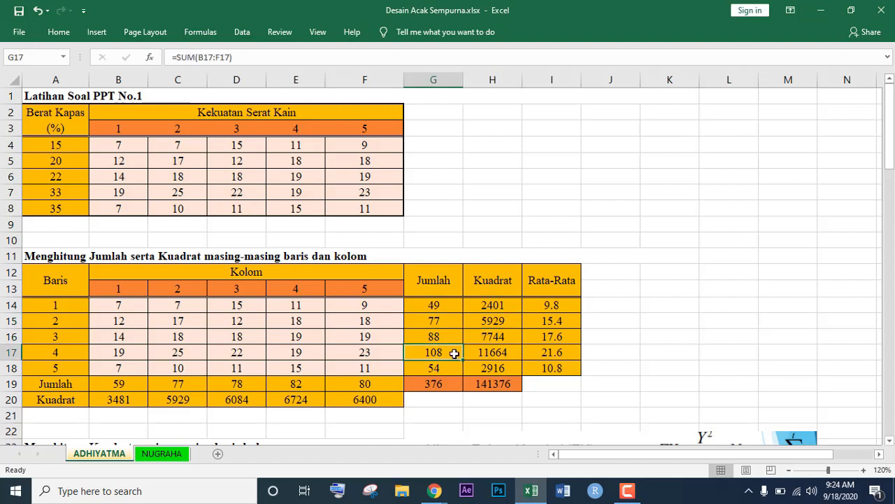
left_click(559, 302)
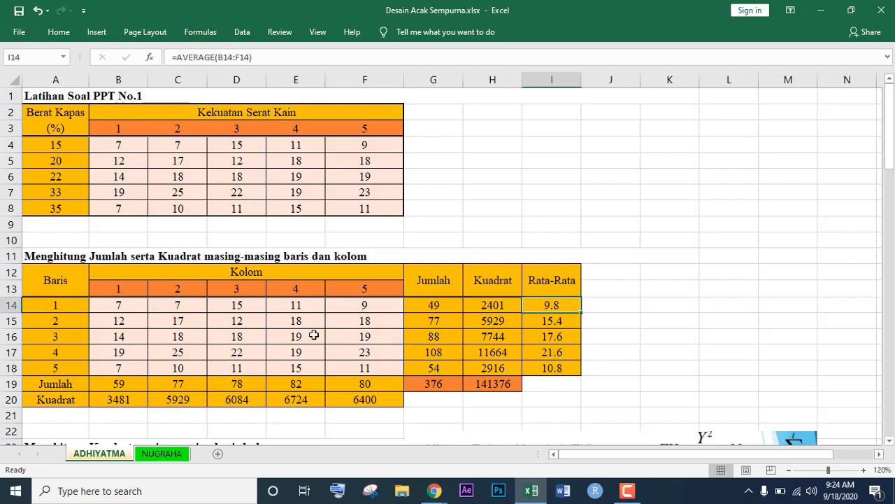
Step: Inspect the column Jumlah formulas in row 19 and the column Kuadrat formulas in row 20
left_click(124, 385)
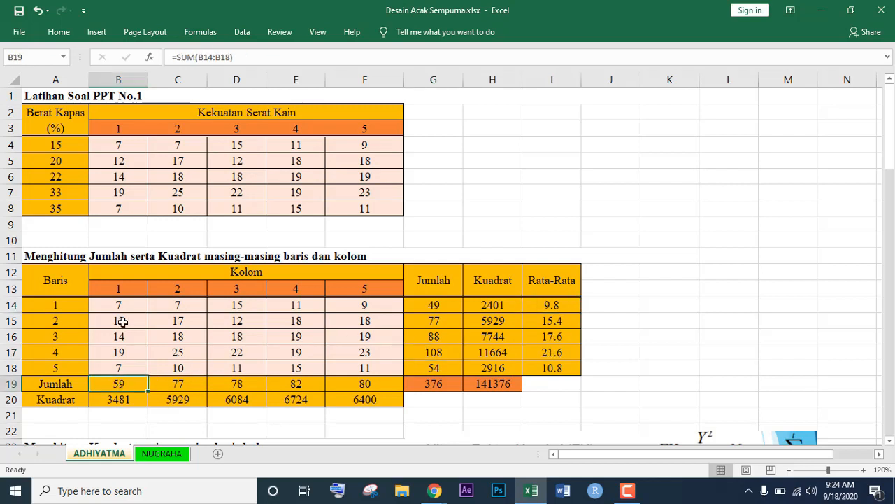
left_click(178, 386)
left_click(239, 386)
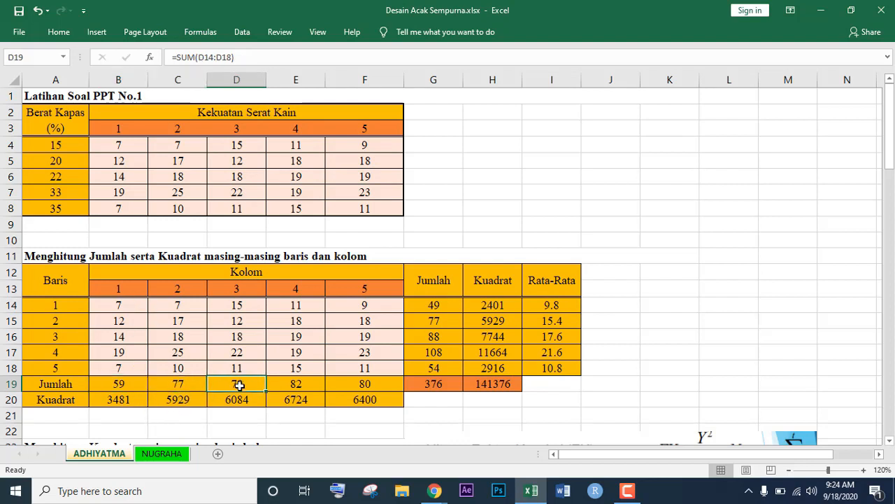
left_click(144, 397)
left_click(285, 396)
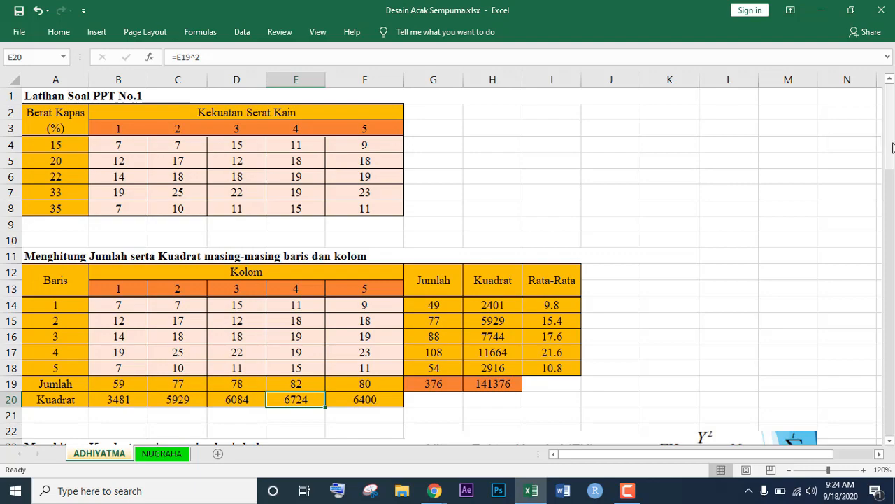
Step: Compare the Kuadrat formula in H14 with the row total it squares in G14
left_click_drag(893, 147, 889, 186)
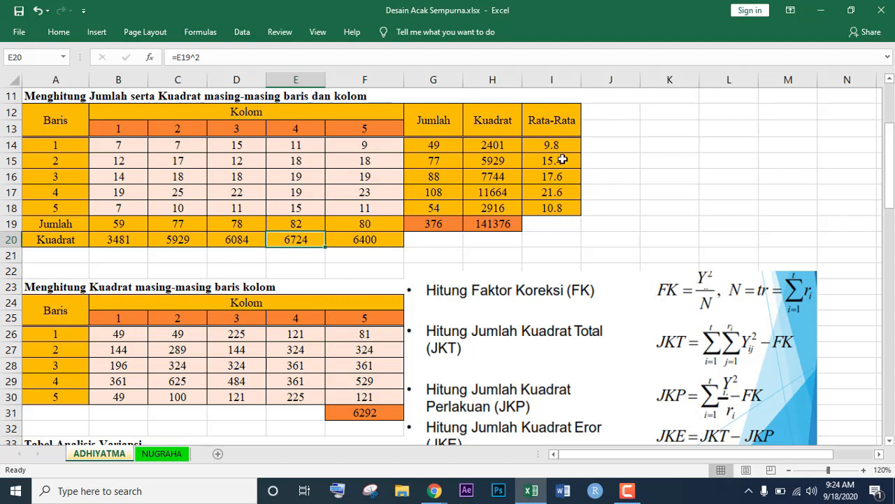
left_click(493, 145)
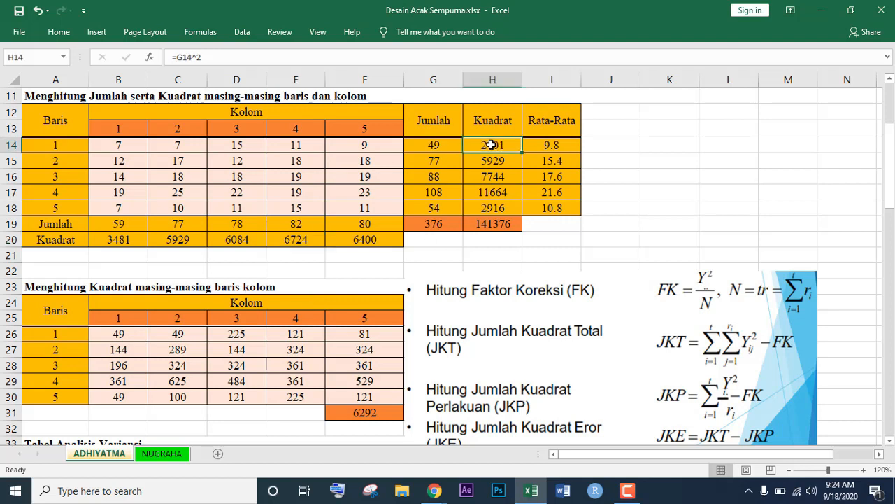
left_click(435, 141)
left_click(480, 143)
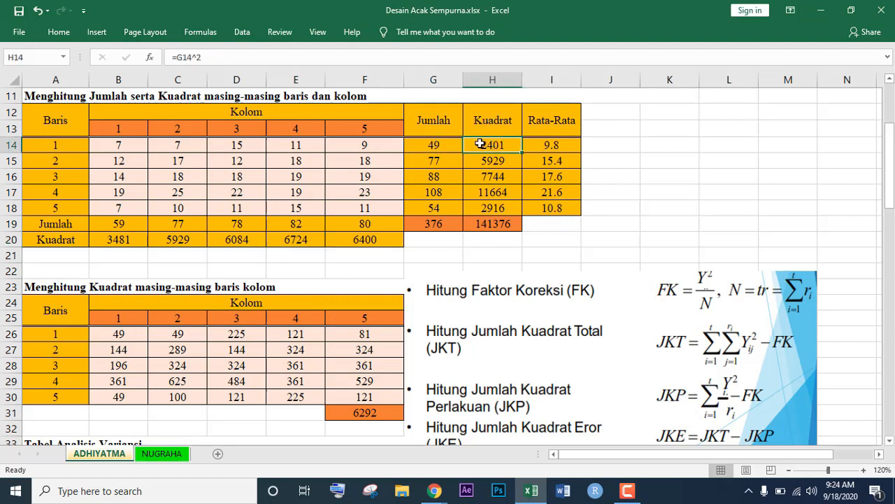
left_click(443, 145)
Step: Trace the squared values in B26 and B27 back to their observations, and check the sum formula in F31
left_click(119, 336)
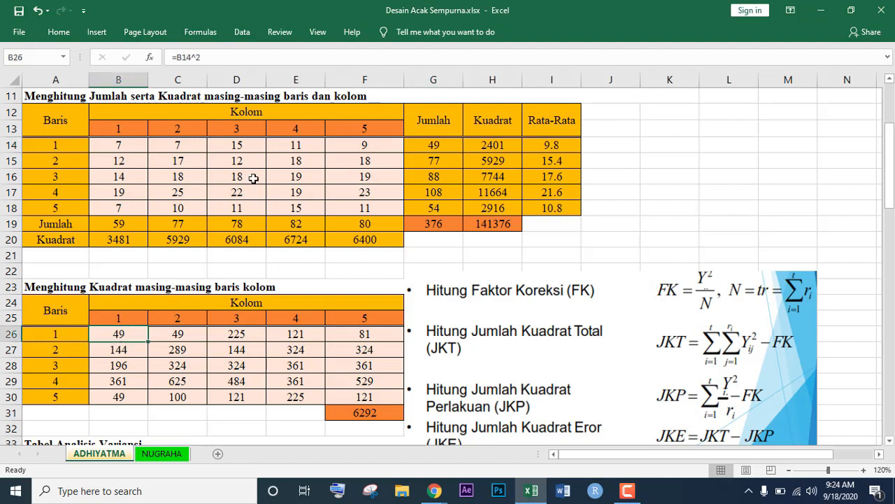
left_click(121, 146)
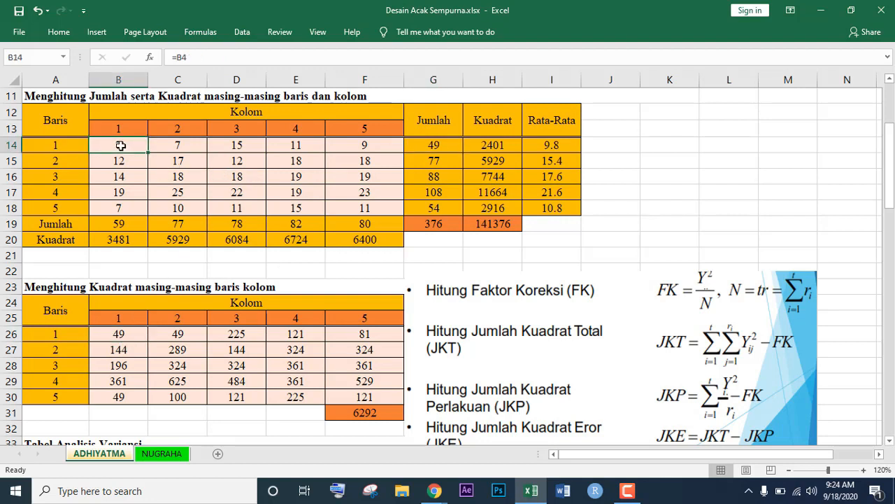
left_click(132, 333)
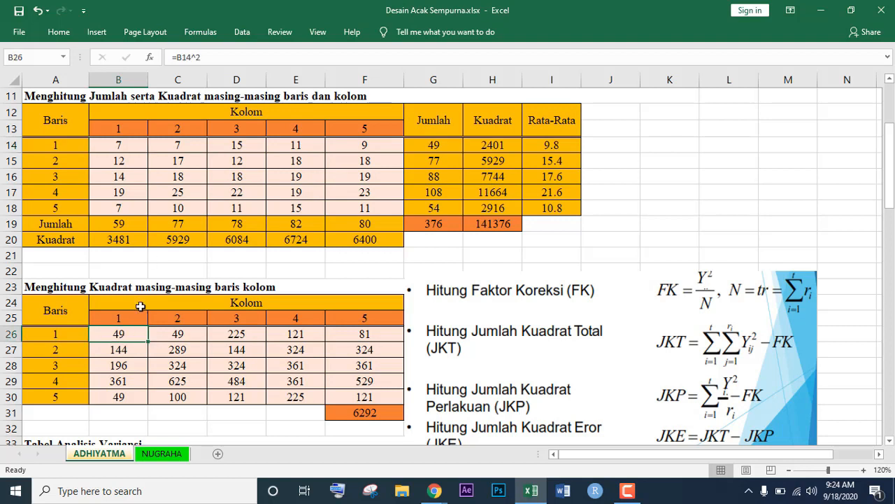
left_click(128, 168)
left_click(123, 349)
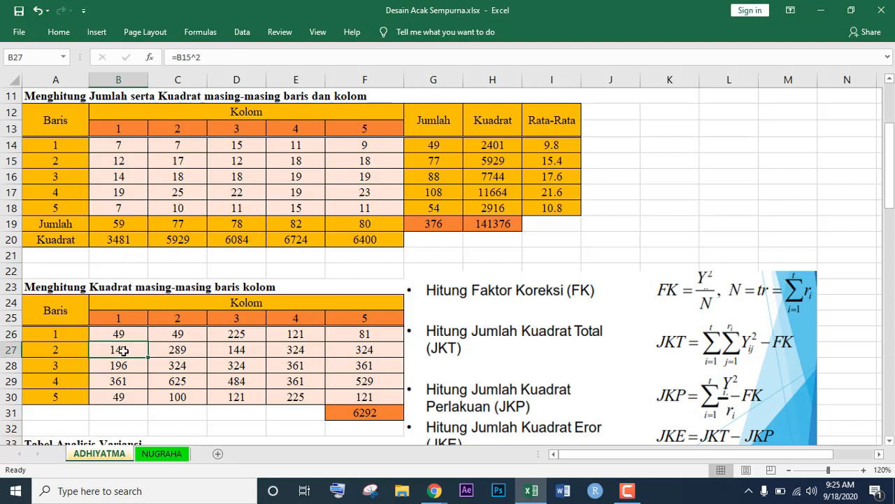
left_click(360, 414)
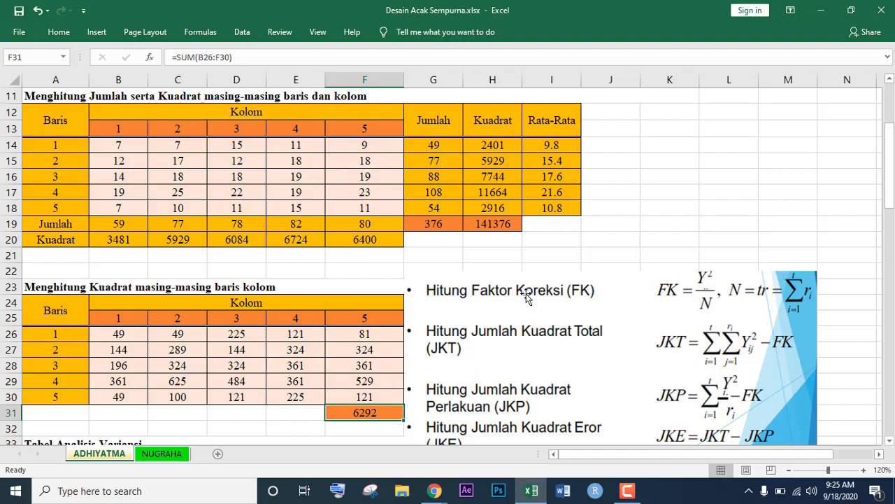
Step: Examine the correction factor (FK) formula in J34 and trace its inputs in G19, H19 and M38
left_click_drag(891, 200, 890, 228)
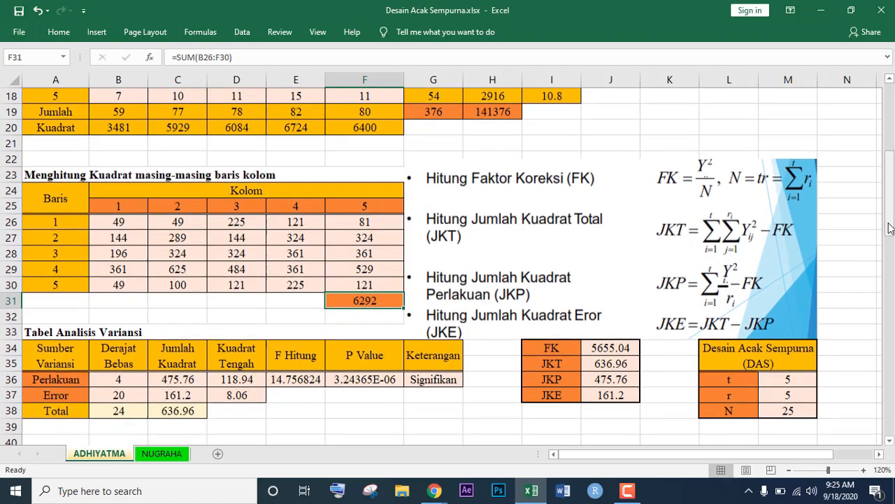
left_click(547, 348)
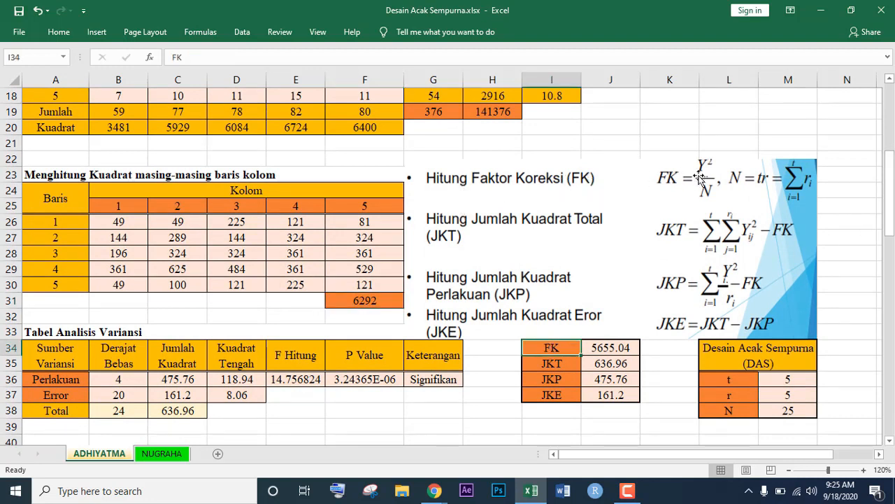
left_click(620, 346)
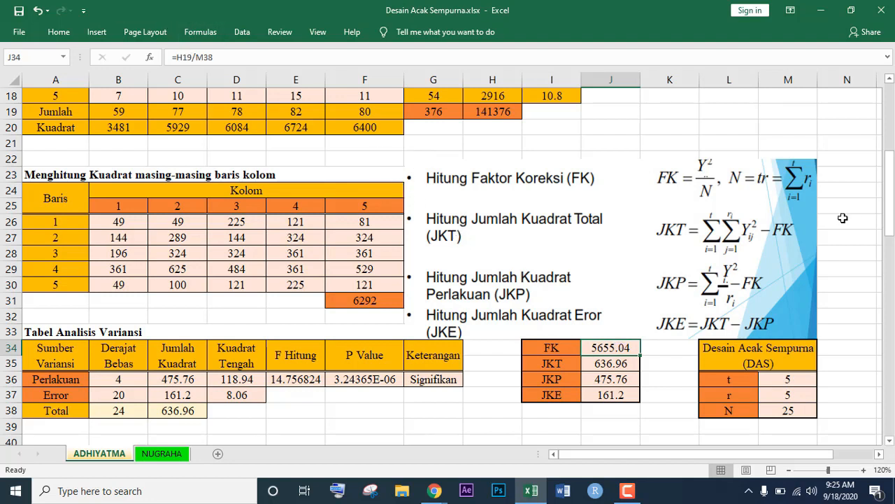
left_click(508, 112)
left_click_drag(890, 231, 890, 221)
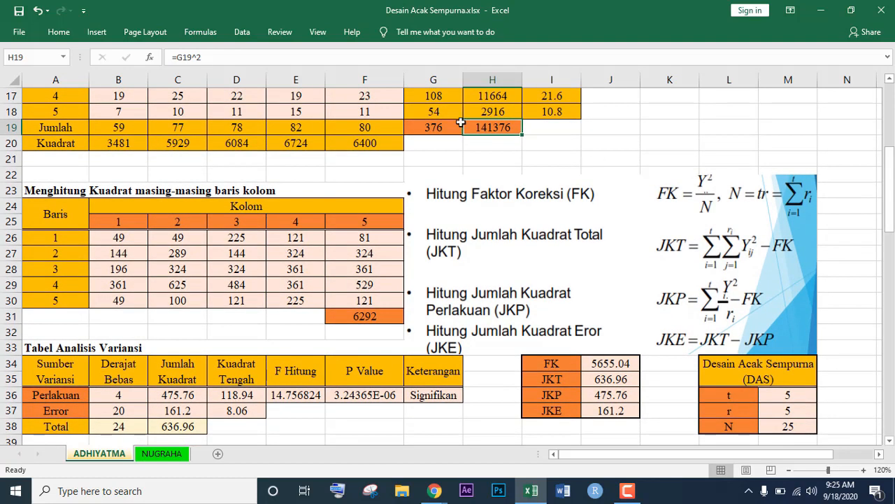
left_click(433, 128)
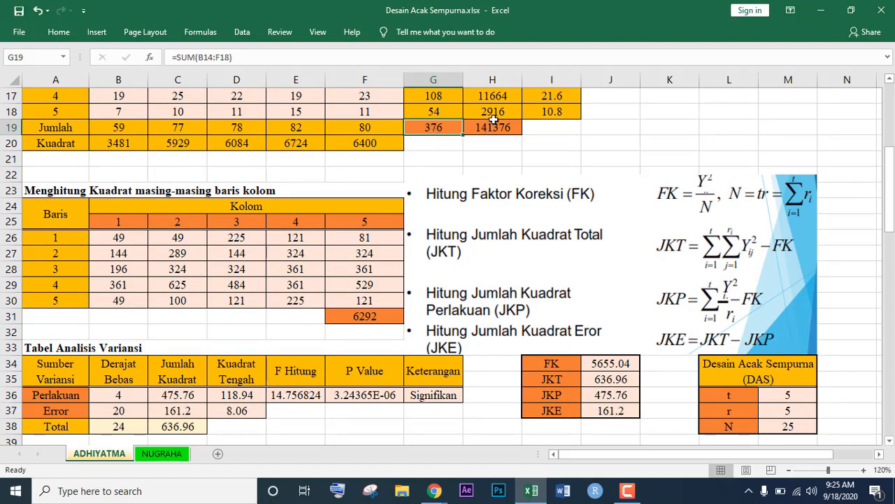
left_click(492, 127)
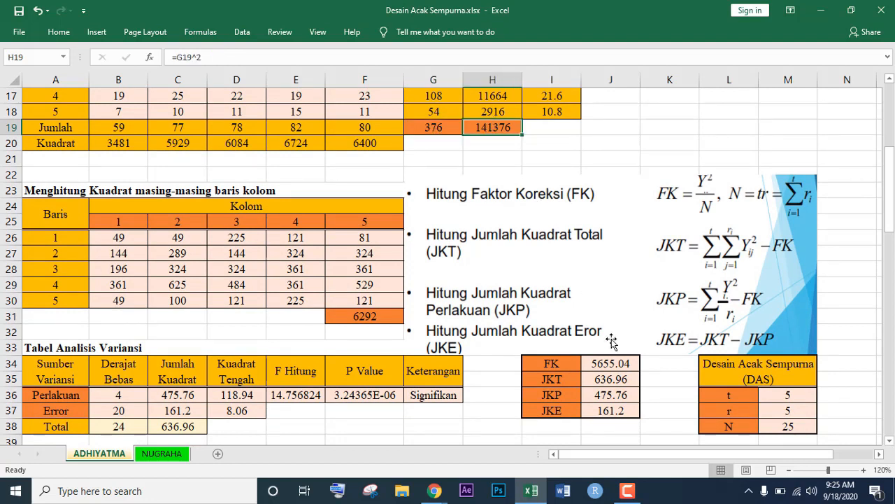
left_click(613, 362)
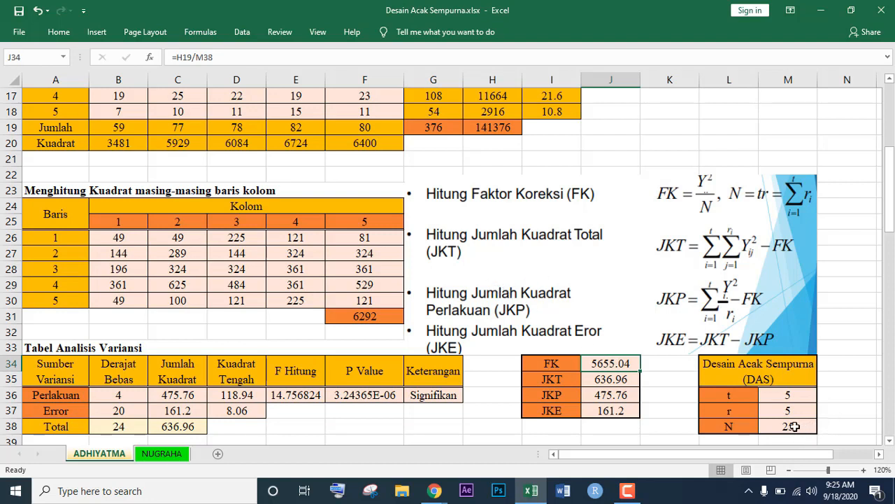
left_click(795, 427)
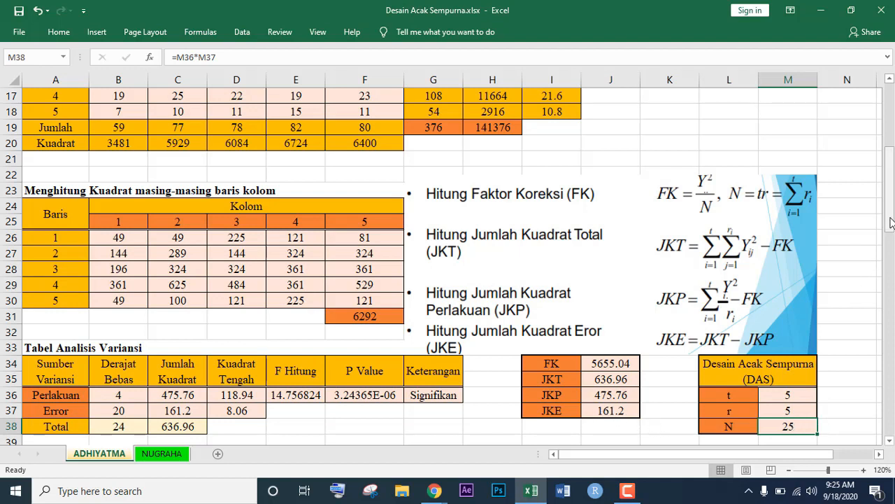
Step: Check how N in M38 derives from t and r in M36 and M37, and retrace the FK formula in J34 to H19 and M38
left_click(799, 393)
left_click(791, 413)
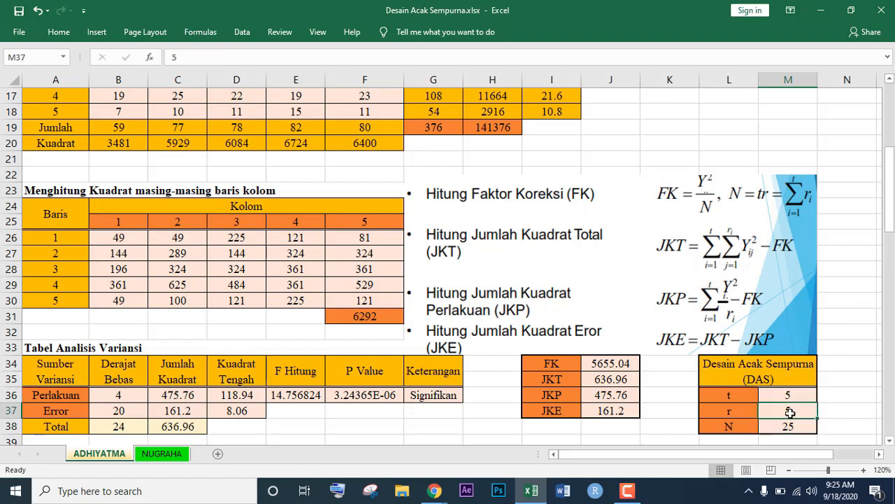
left_click(788, 427)
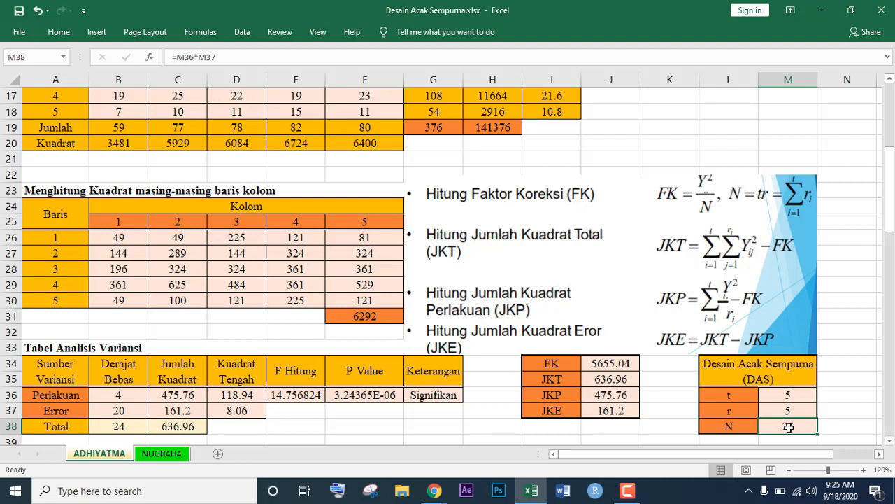
left_click(615, 363)
left_click(490, 126)
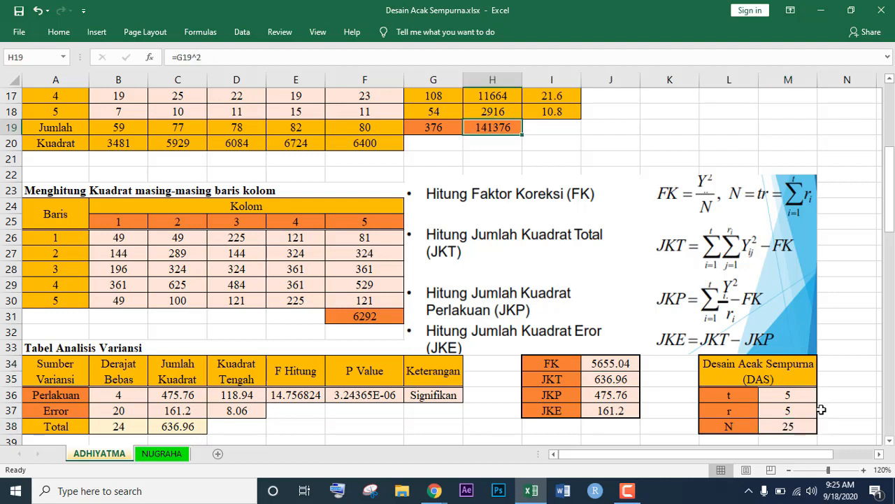
left_click(791, 427)
left_click(610, 361)
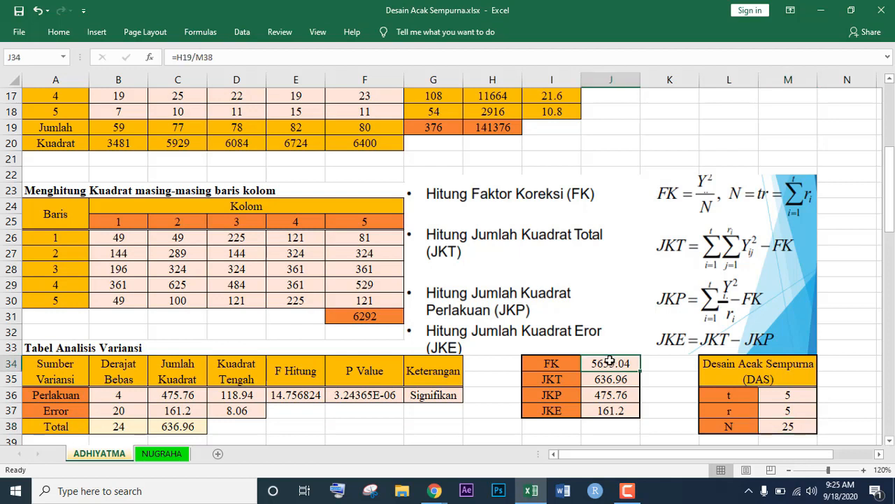
Step: Examine the total sum of squares (JKT) formula in J35 and trace its inputs in F31 and J34
left_click(615, 379)
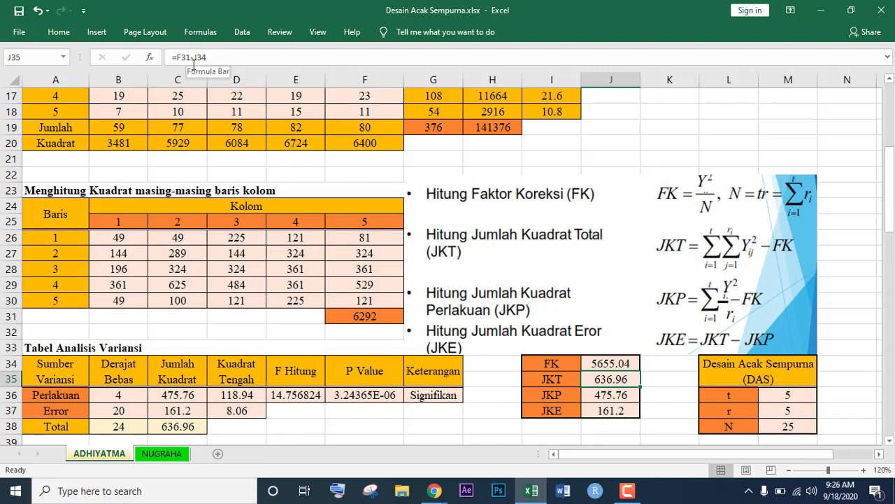
left_click_drag(892, 226, 892, 200)
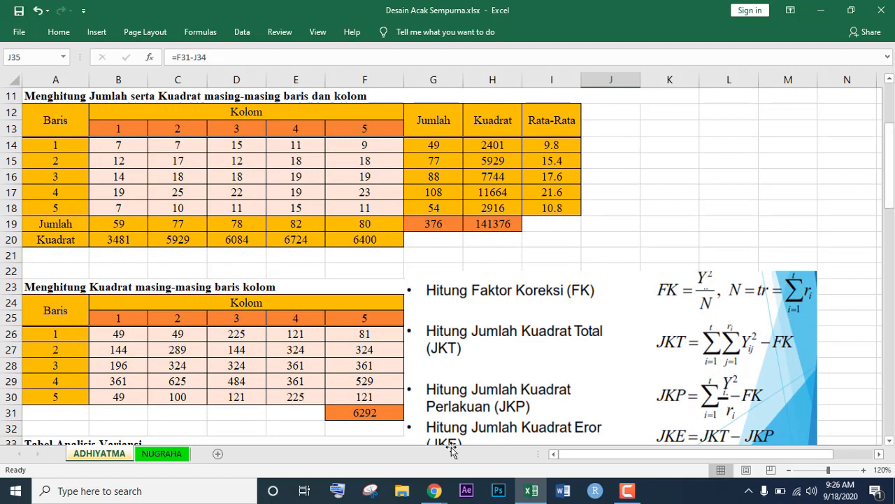
left_click(362, 413)
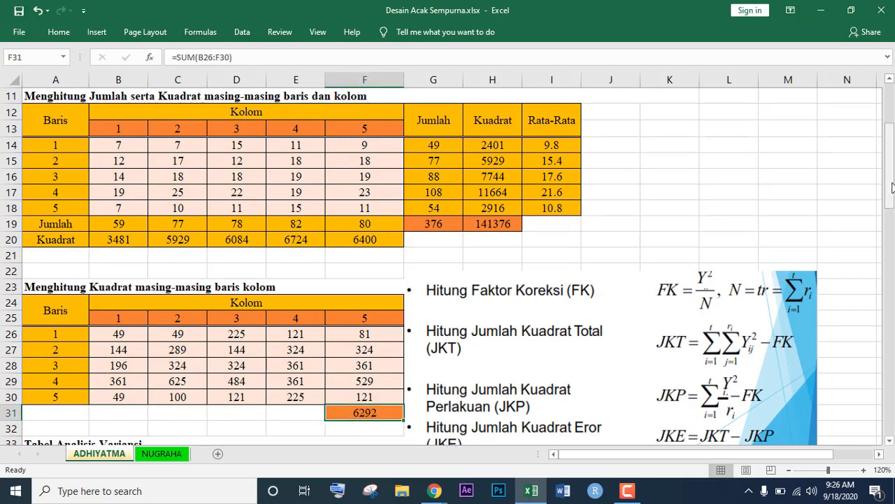
left_click_drag(892, 187, 892, 198)
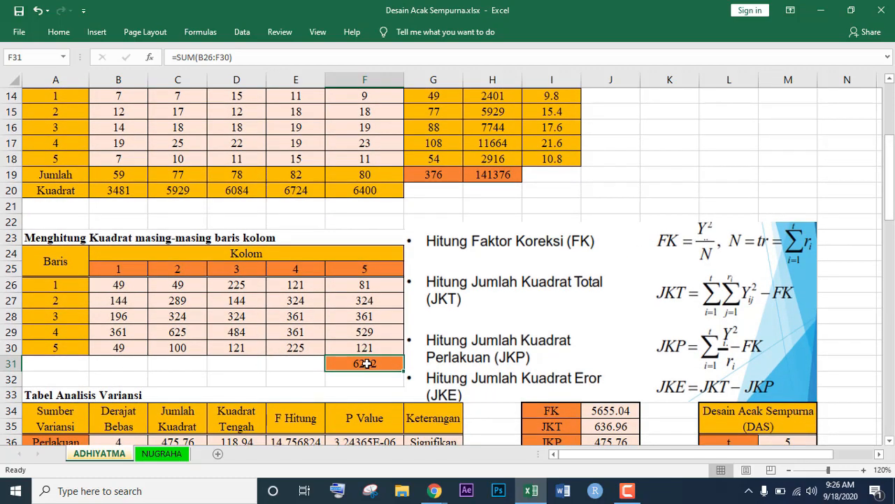
left_click(607, 426)
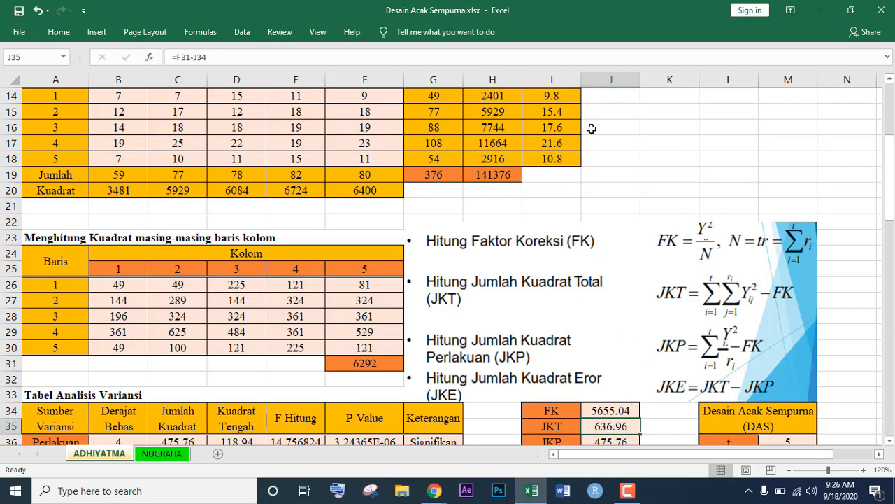
left_click(603, 411)
left_click_drag(884, 210, 890, 220)
left_click(370, 332)
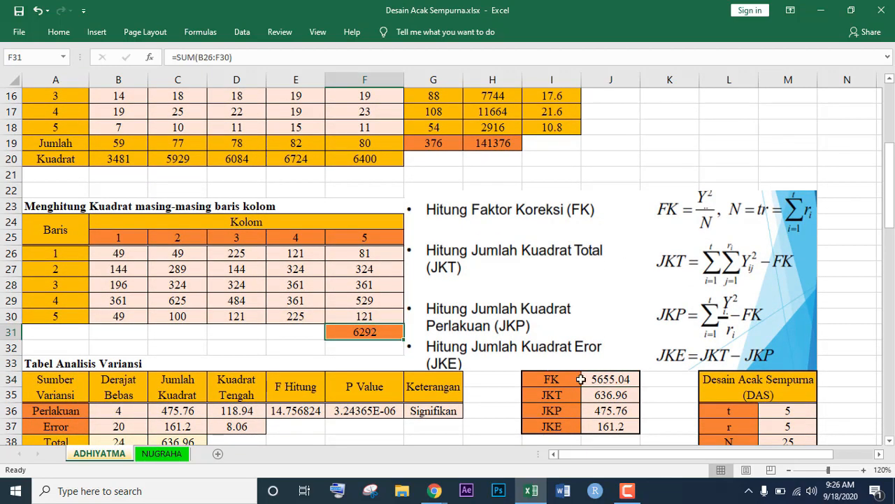
left_click(603, 382)
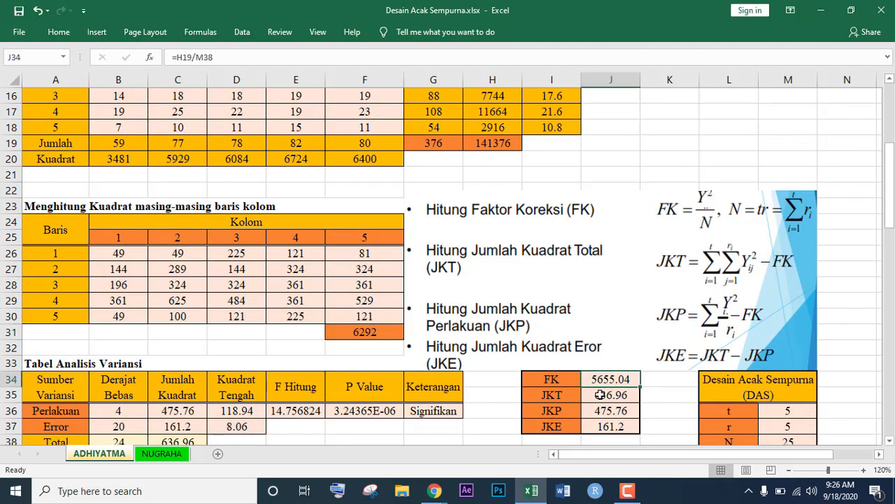
left_click(600, 394)
Step: Trace the JKP formula in J36 to H14:H18, M37 and J34, and the JKE formula in J37 to J35 and J36
left_click_drag(889, 210, 890, 217)
left_click(608, 395)
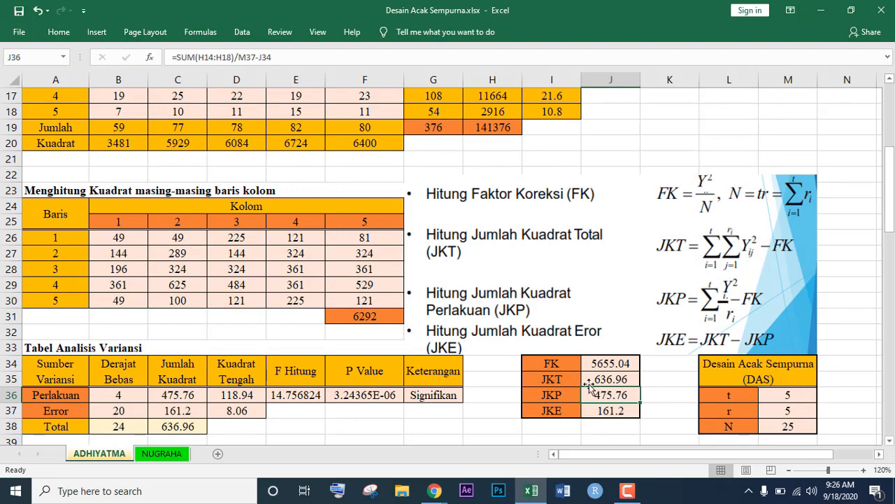
double_click(619, 394)
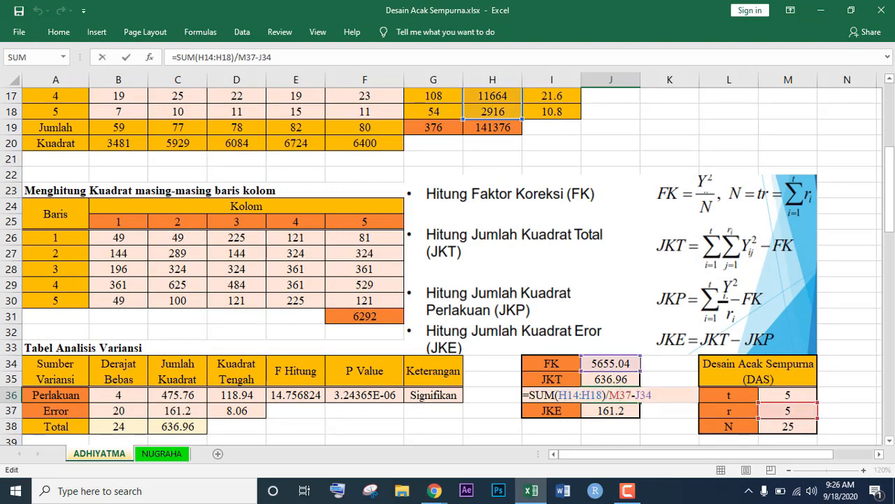
left_click_drag(890, 186, 891, 160)
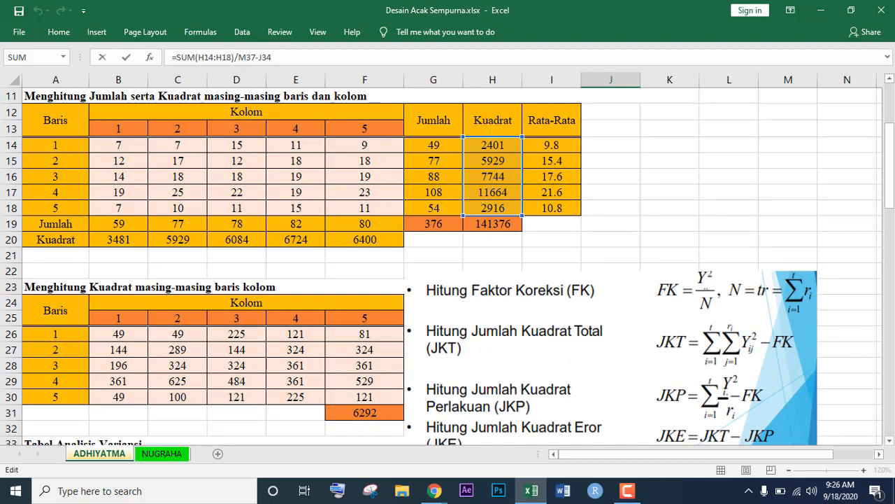
left_click_drag(891, 196, 887, 205)
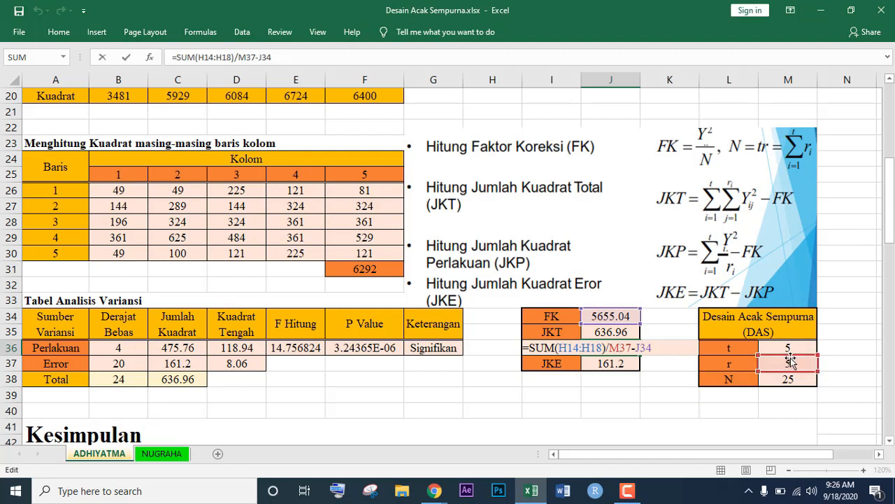
key("Return")
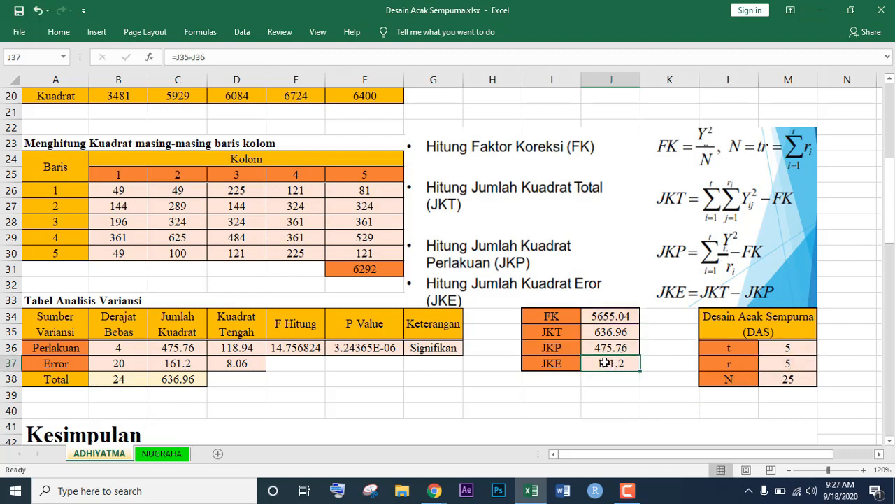
double_click(605, 362)
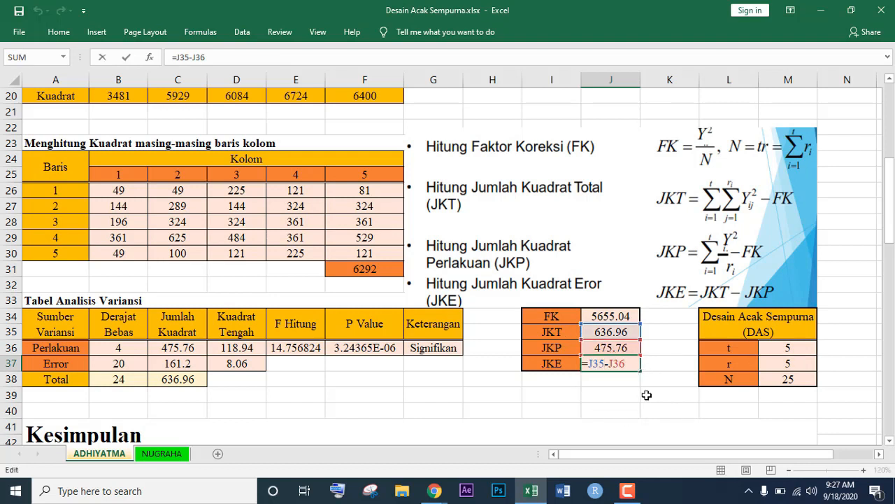
key("Return")
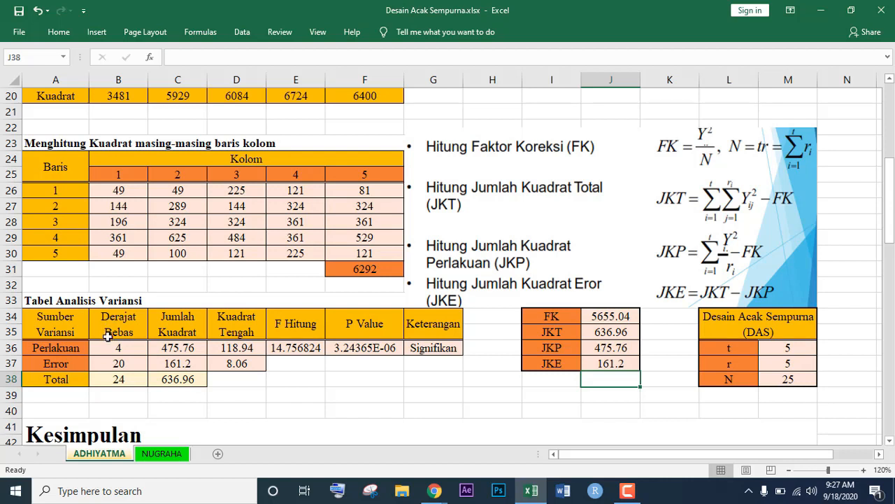
Step: Trace the Derajat Bebas formulas for Perlakuan in B36 and Error in B37 back to t and r in M36 and M37
left_click(84, 346)
left_click(113, 348)
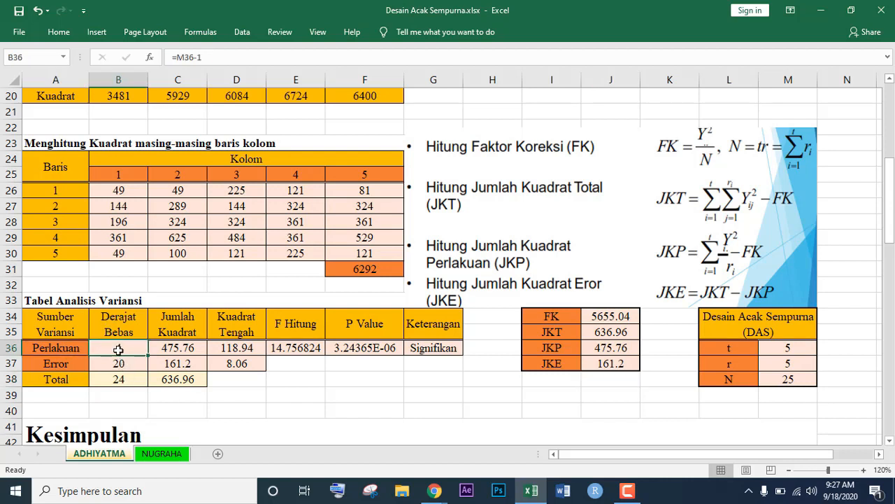
double_click(118, 349)
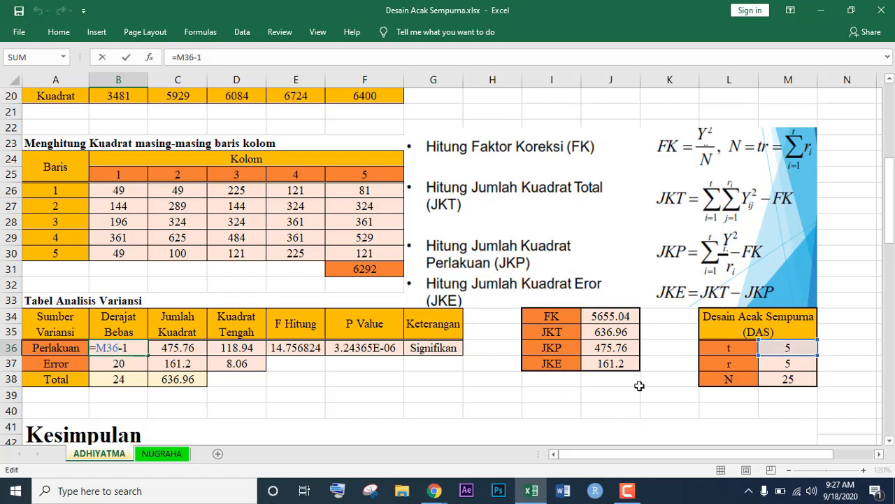
key("Return")
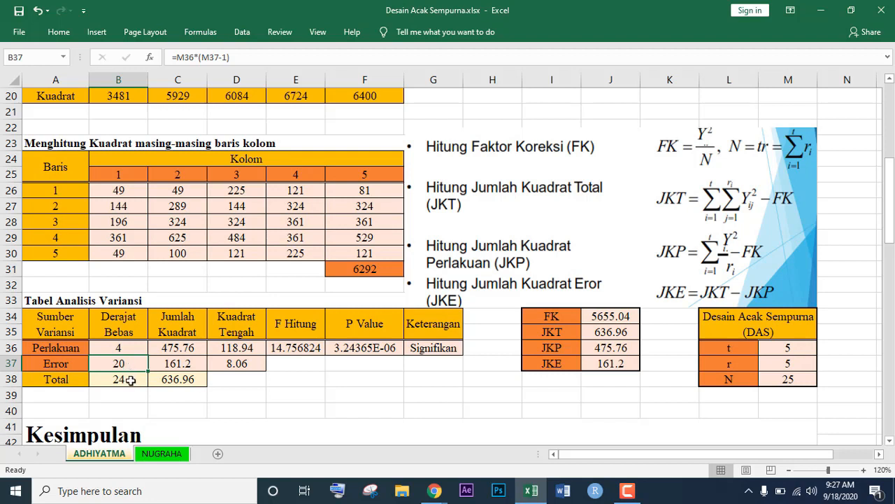
double_click(128, 363)
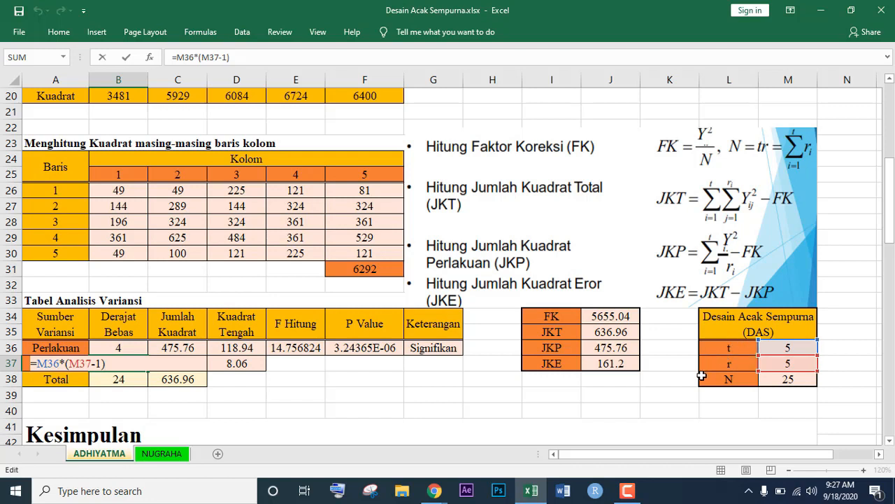
key("Return")
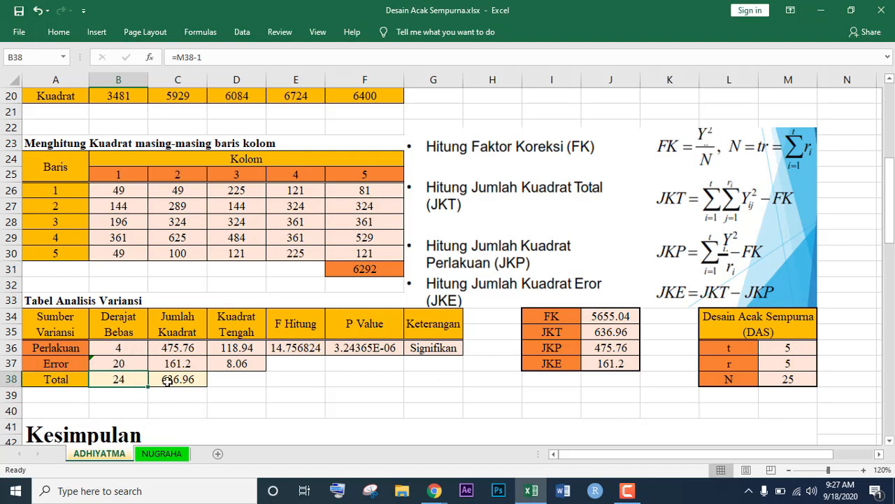
Step: Match the Jumlah Kuadrat references in C36 and C37 with the JKP and JKE formulas in J36 and J37
left_click(173, 349)
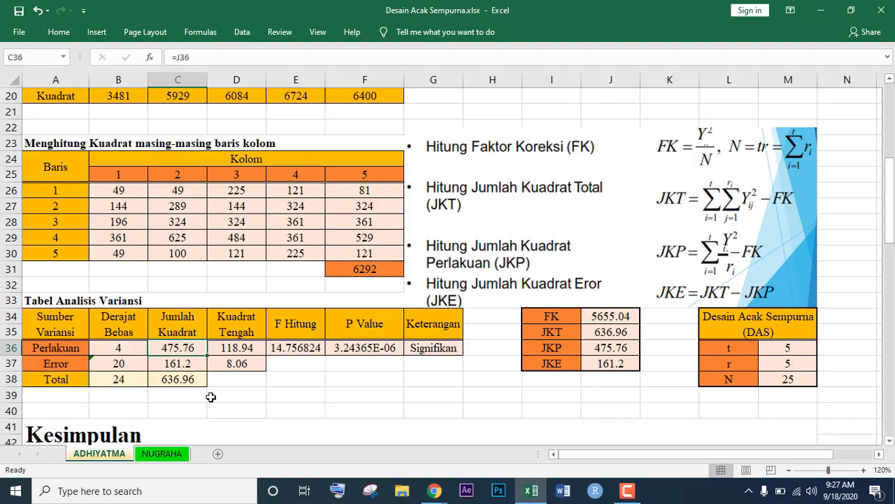
left_click(620, 350)
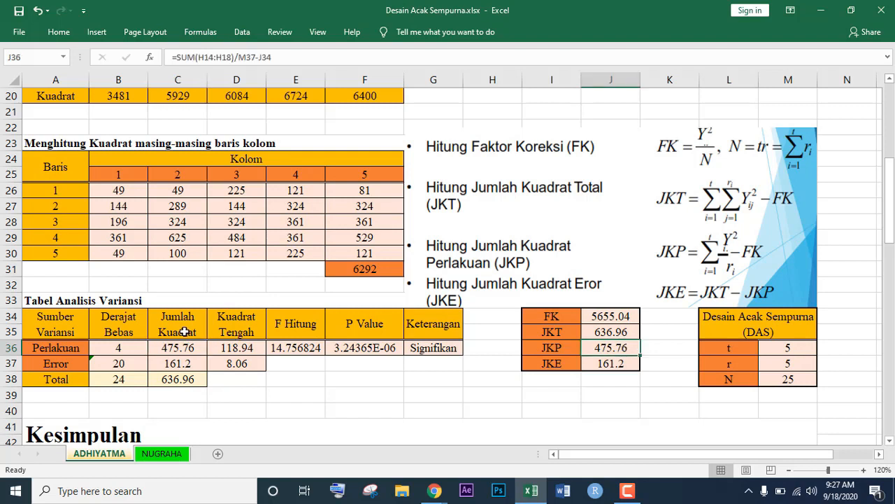
left_click(179, 363)
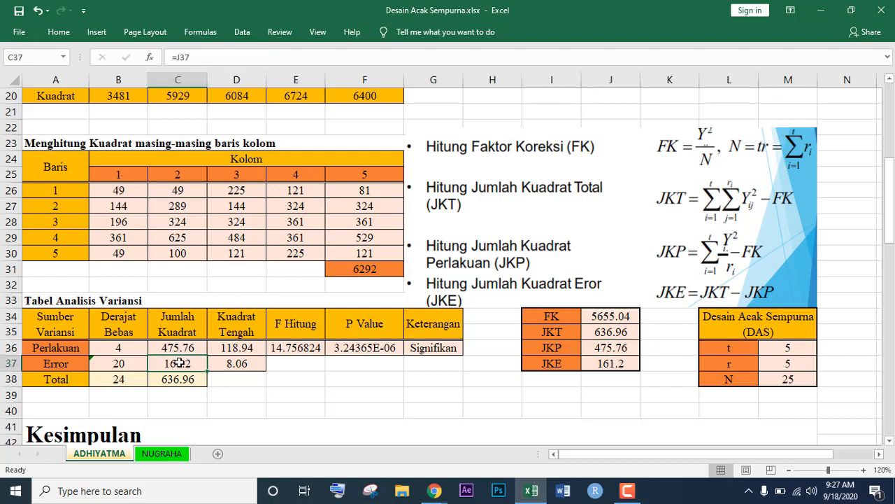
left_click(618, 365)
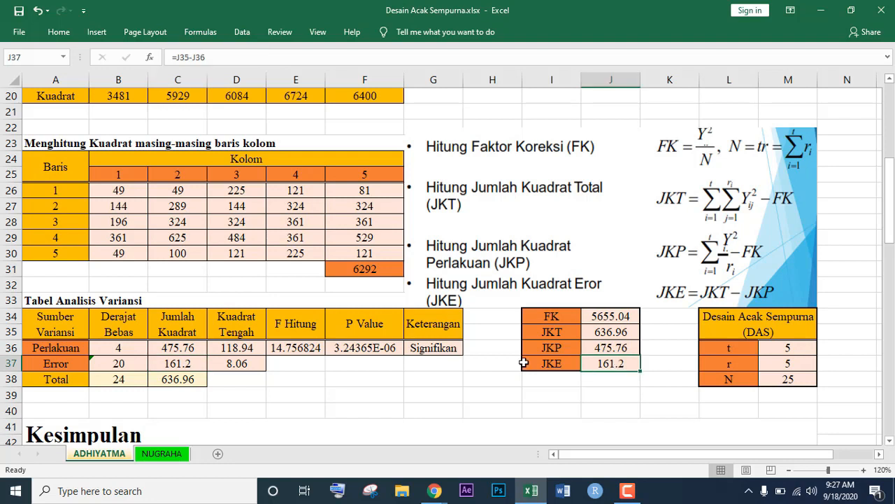
Step: Examine the Kuadrat Tengah formulas in D36 and D37, tracing D36 to the sum of squares in C36 and degrees of freedom in B36
left_click(247, 347)
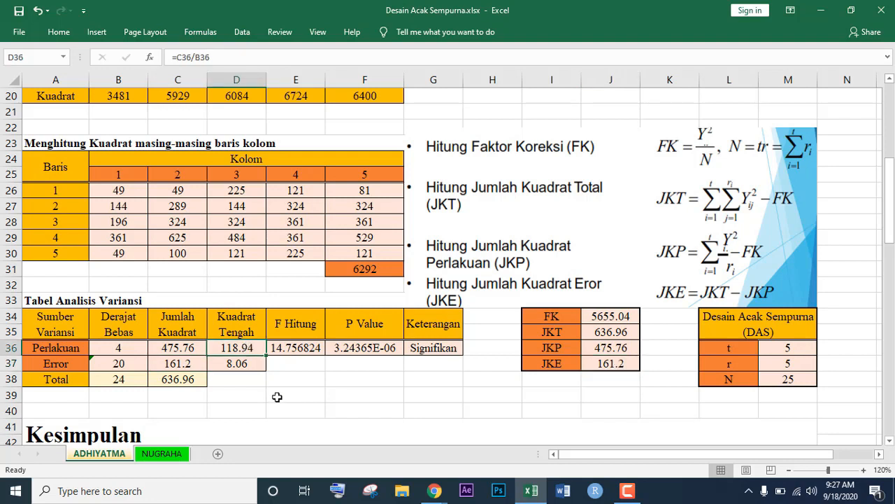
left_click(177, 347)
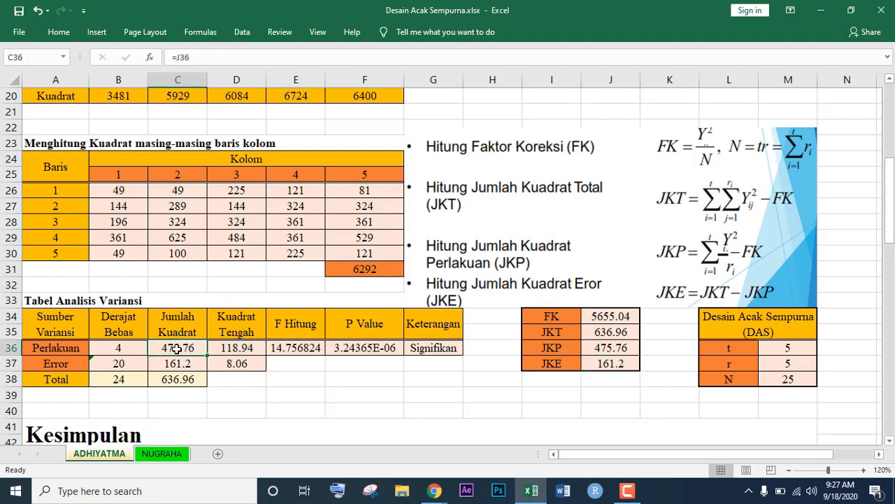
left_click(120, 345)
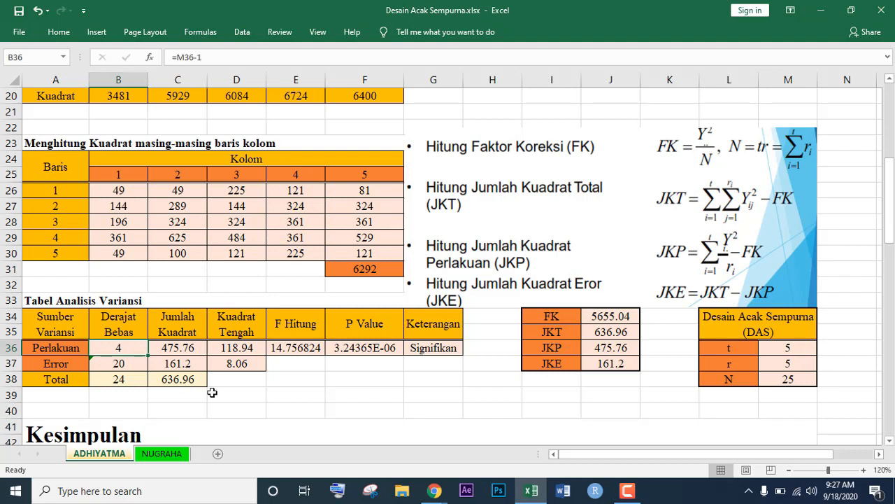
left_click(189, 349)
left_click_drag(189, 348, 243, 353)
left_click(239, 382)
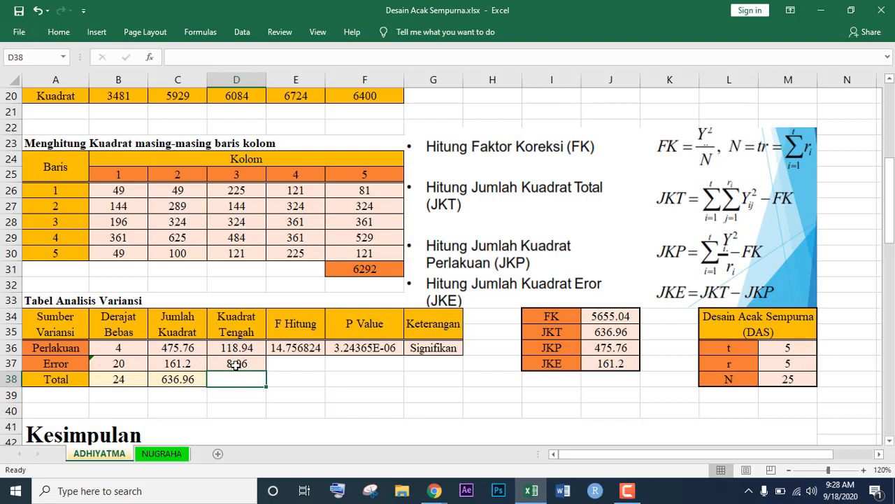
left_click(235, 363)
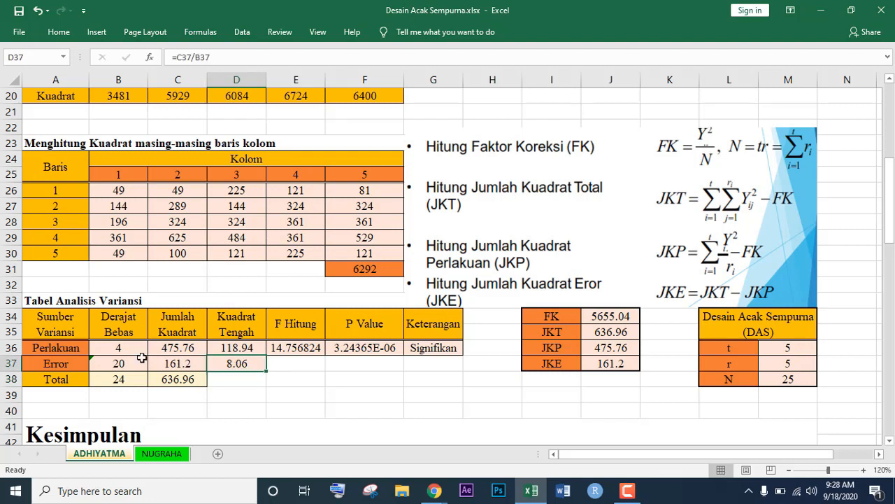
Step: Examine the F Hitung formula in E36 and trace its references to the mean squares in D36 and D37
left_click(289, 347)
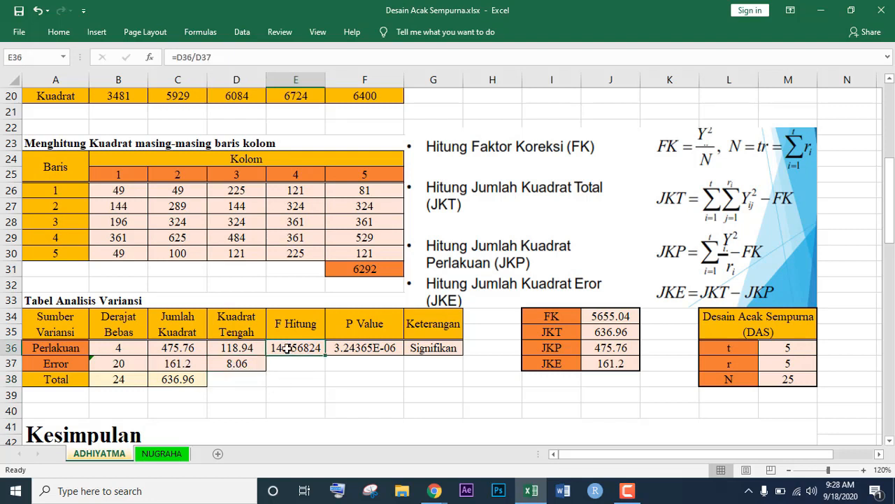
double_click(283, 347)
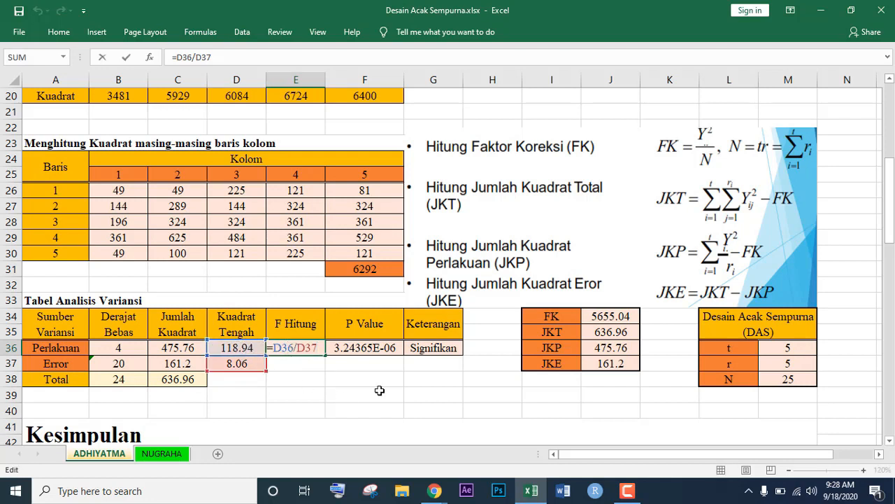
key("Return")
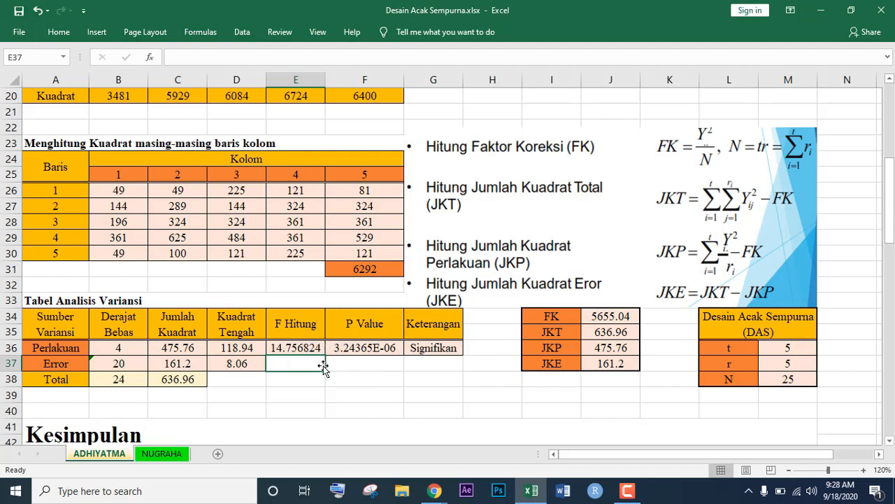
Step: Examine the P Value formula in F36 and compare it with the F Hitung cell E36 in the variance analysis table
left_click(359, 348)
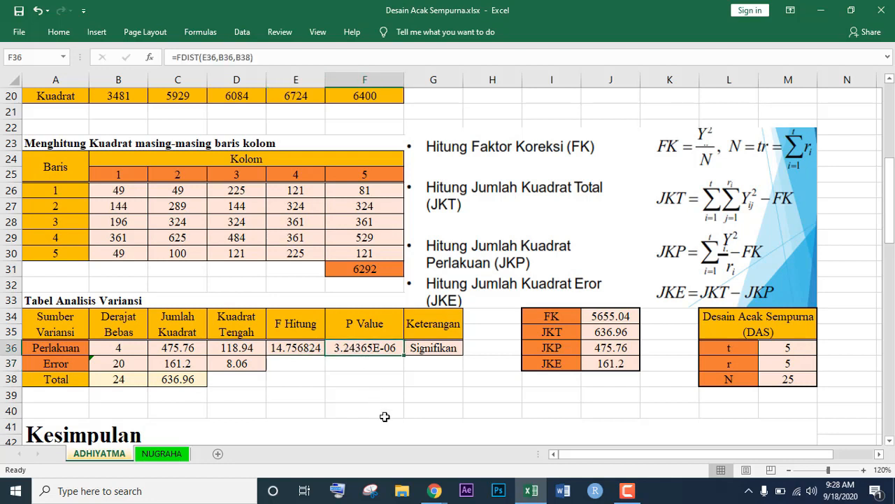
left_click(358, 360)
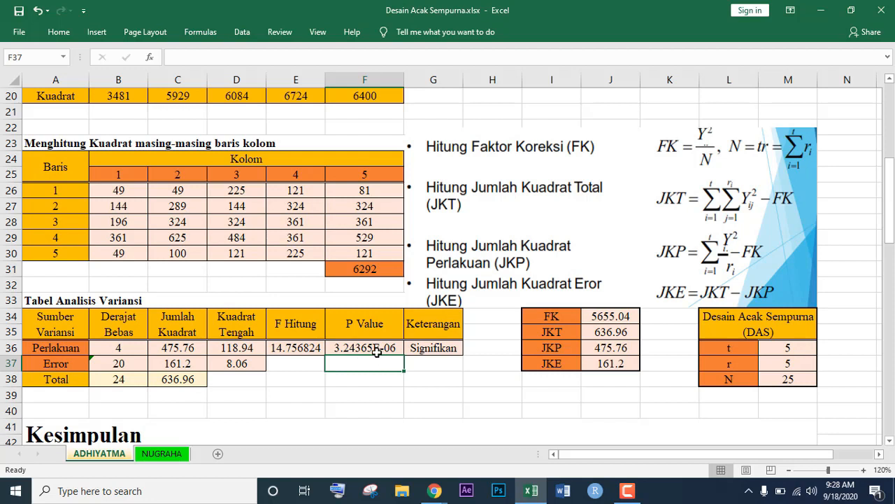
left_click(361, 348)
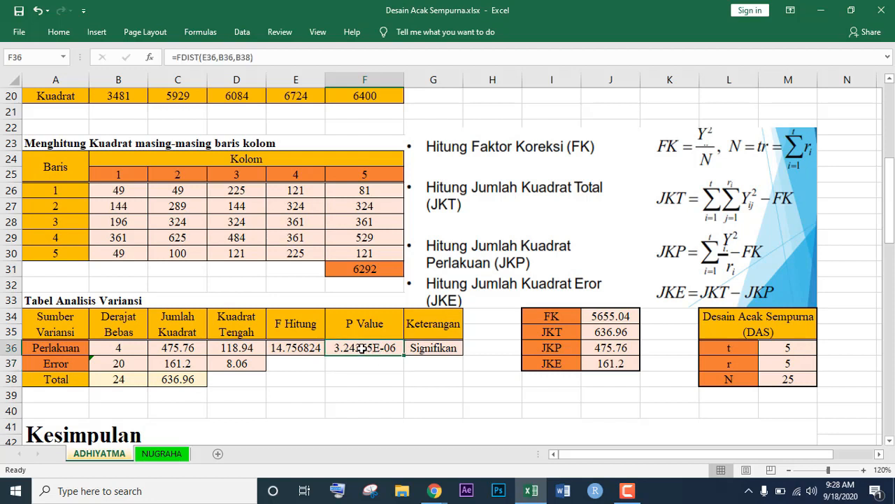
left_click(310, 347)
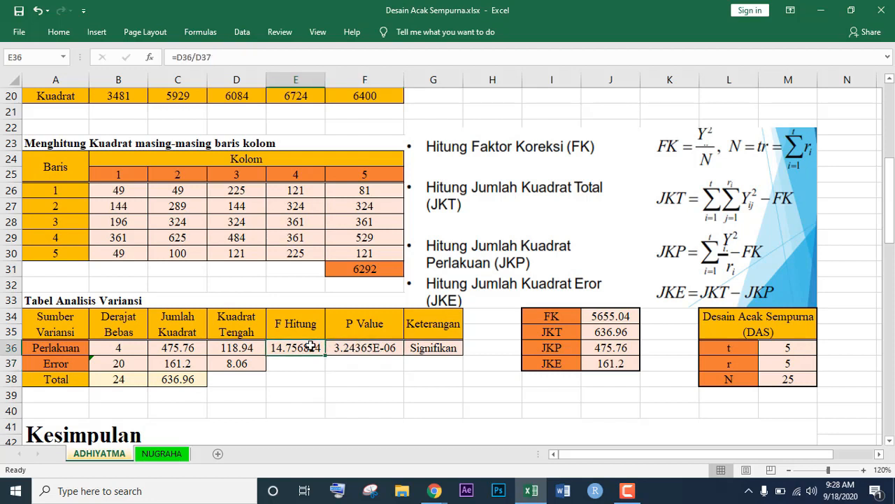
left_click(413, 377)
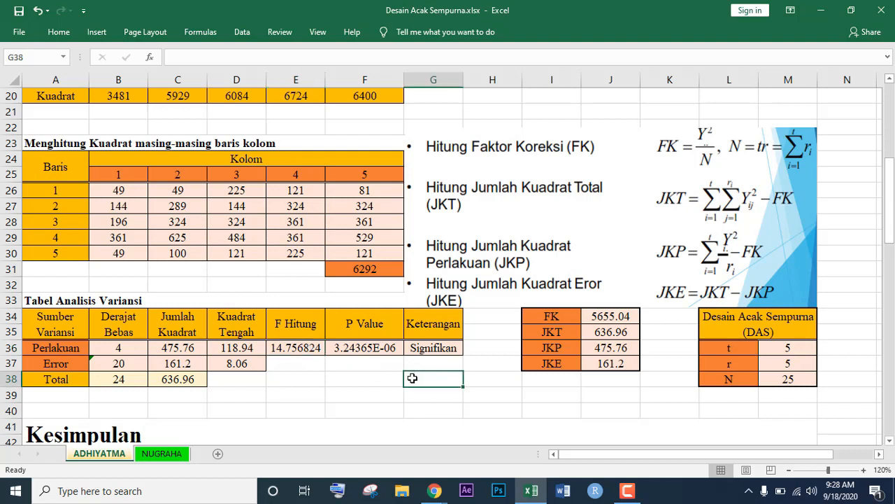
left_click(305, 342)
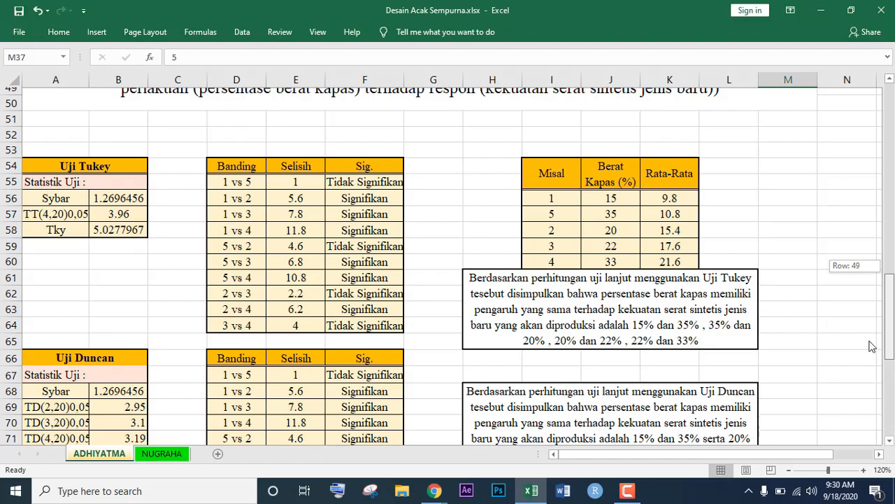
Step: Survey the follow-up test sections from Uji Tukey through Uji Duncan to Uji Scheffe
left_click_drag(873, 343, 873, 358)
left_click(95, 303)
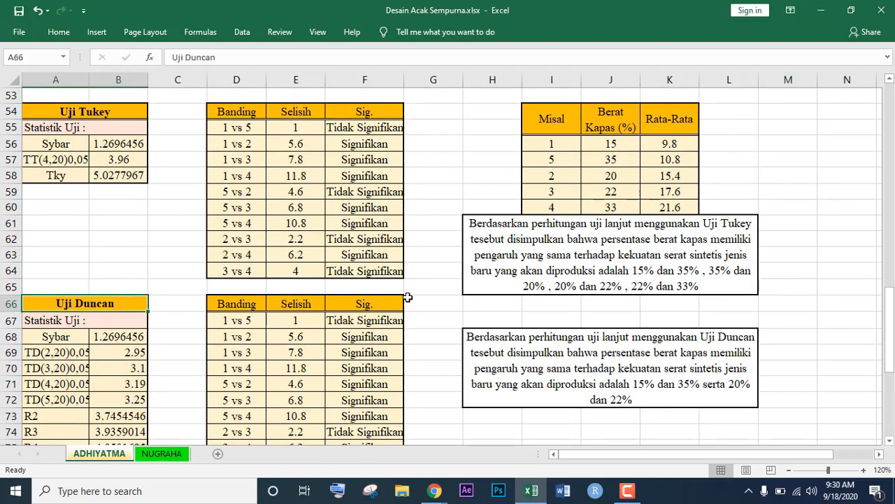
left_click_drag(889, 329, 889, 416)
left_click(119, 292)
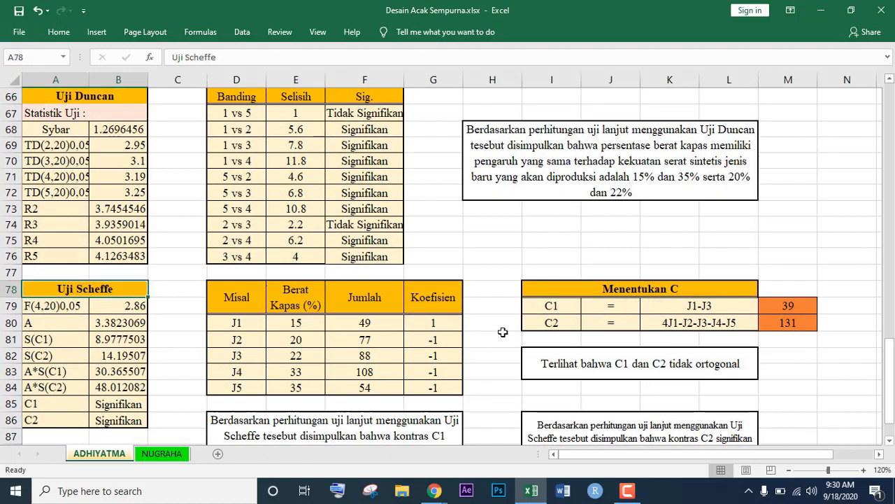
Step: Examine the Sybar formula in B56 of the Uji Tukey table and trace its references to D37 and M37
mouse_move(890, 334)
left_mouse_down()
mouse_move(889, 343)
mouse_move(887, 329)
mouse_move(879, 340)
mouse_move(880, 323)
left_mouse_up()
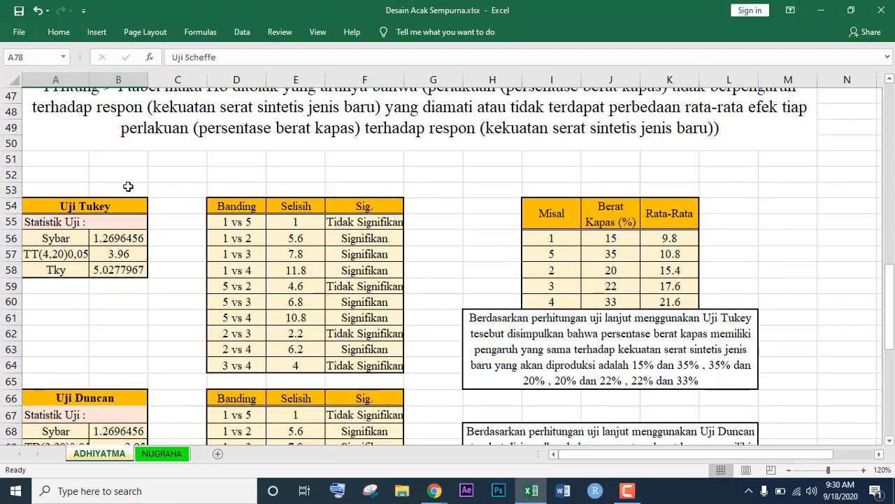
left_click(101, 207)
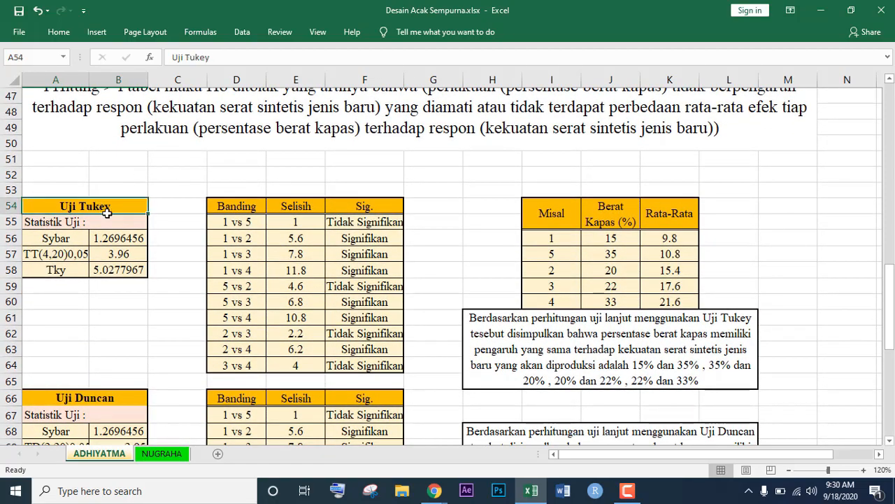
left_click(66, 238)
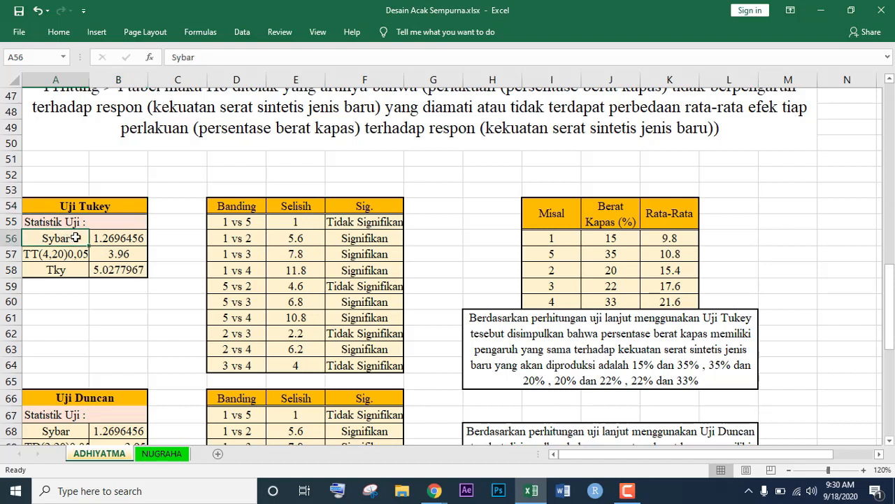
left_click(110, 238)
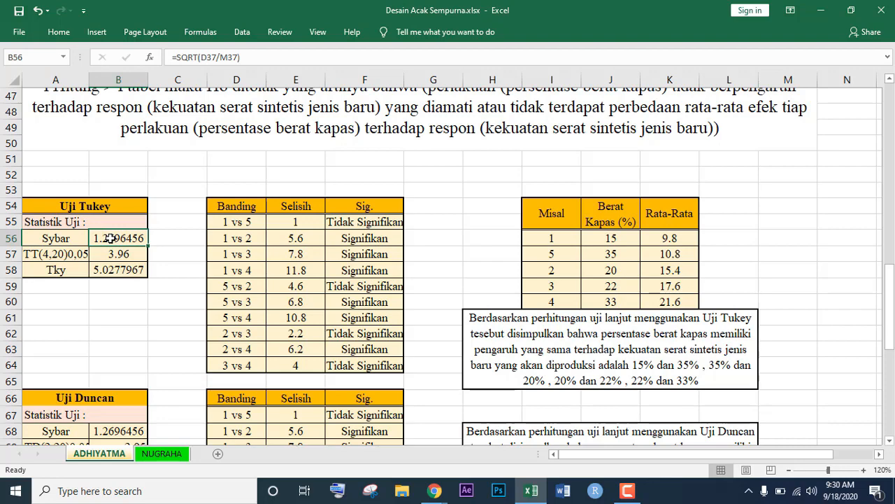
double_click(110, 238)
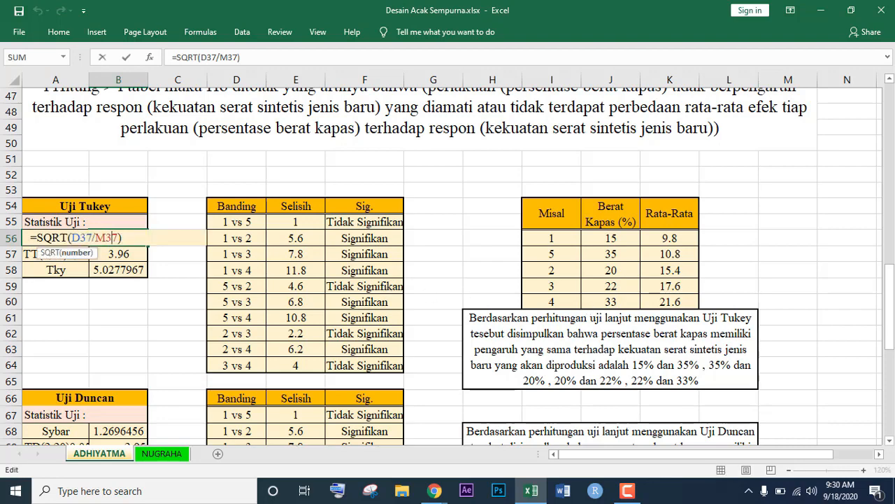
left_click_drag(891, 311, 891, 245)
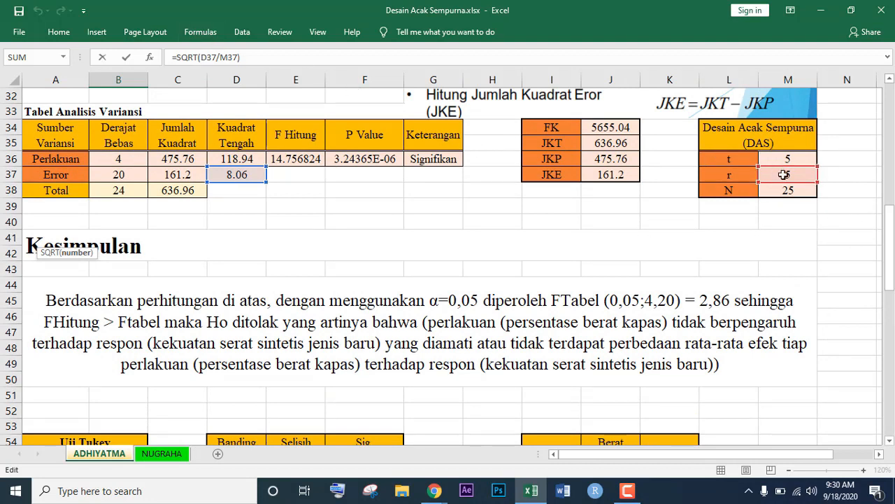
left_click_drag(883, 212, 883, 294)
key("Return")
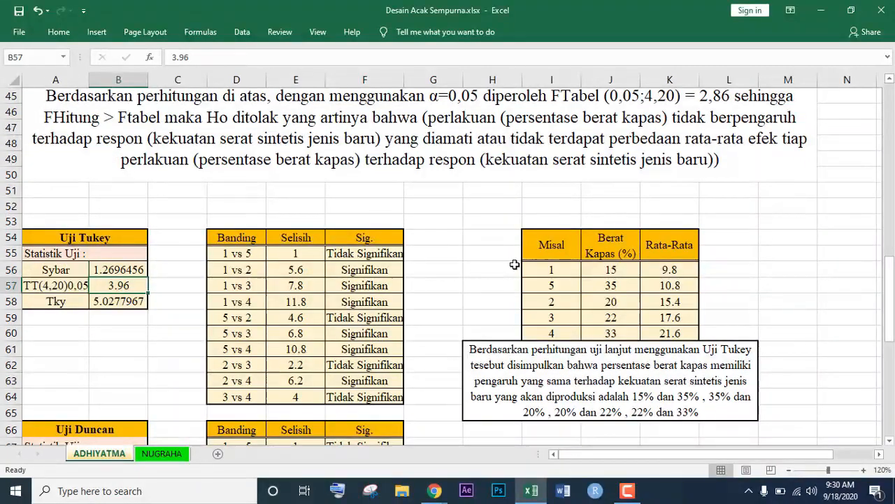
Step: Review the TT(4,20)0,05 entry in B57 and trace the Tky formula in B58 to B57 and B56
left_click(79, 287)
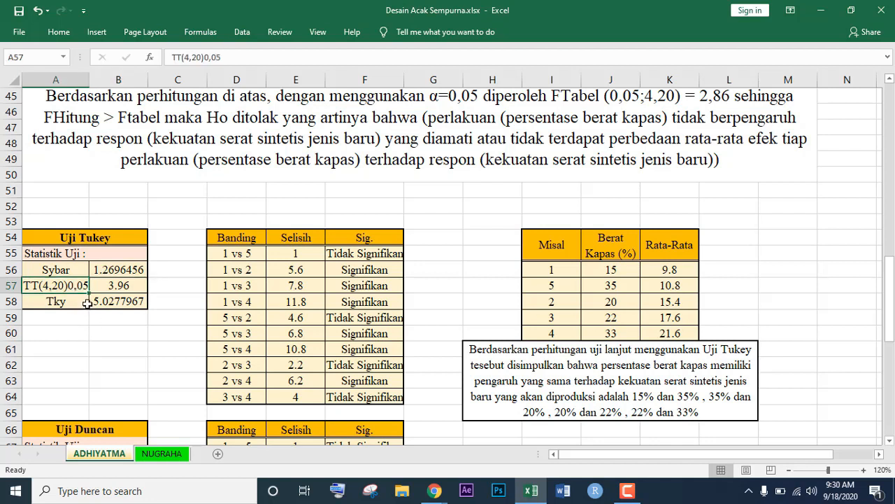
left_click(129, 288)
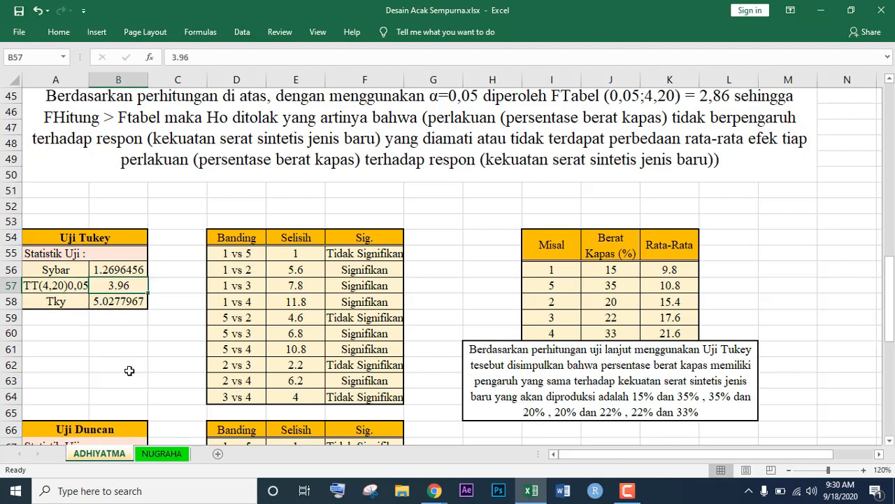
left_click(61, 301)
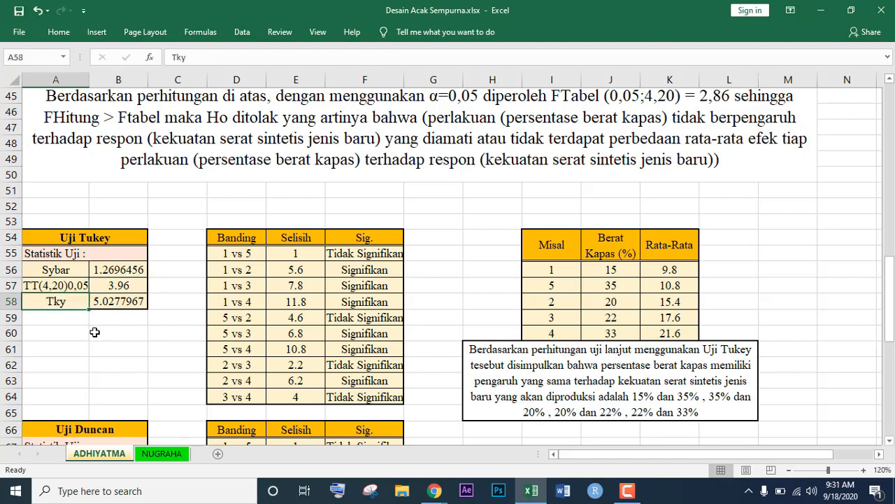
left_click(116, 304)
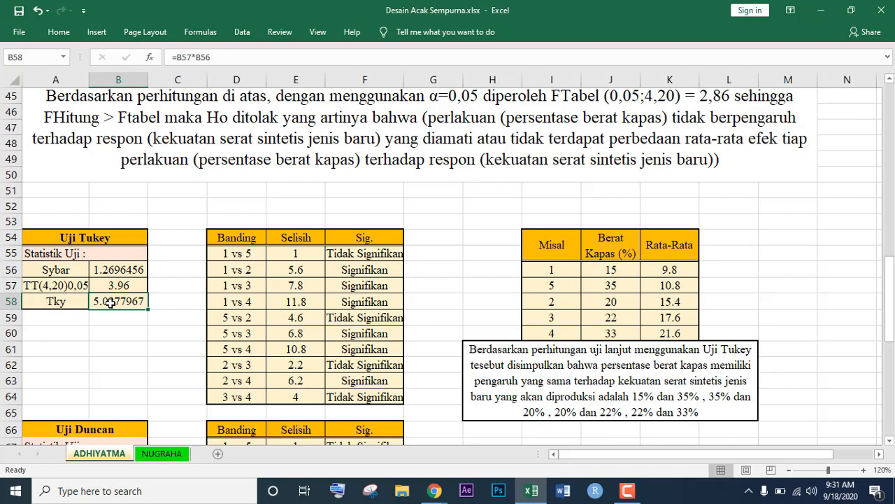
double_click(110, 302)
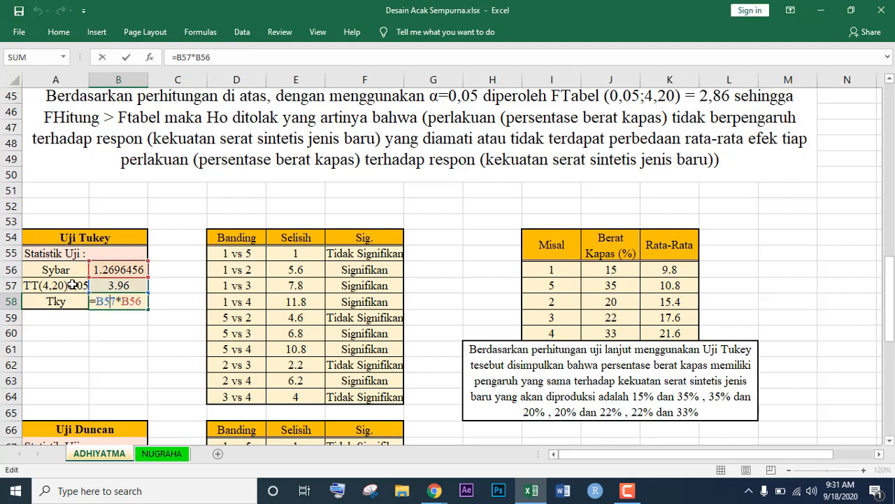
key("Return")
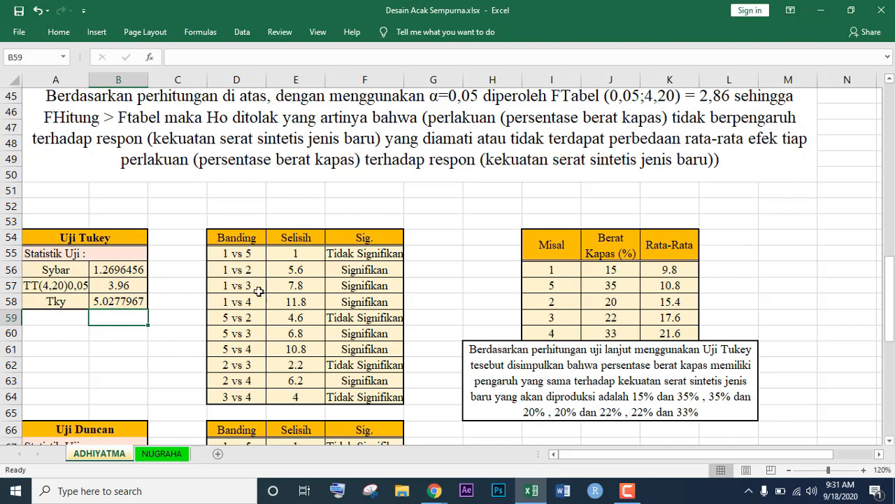
Step: Relate the 1 vs 5 comparison in D55 to the Misal codes and Berat Kapas percentages in I56:J57
left_click(232, 258)
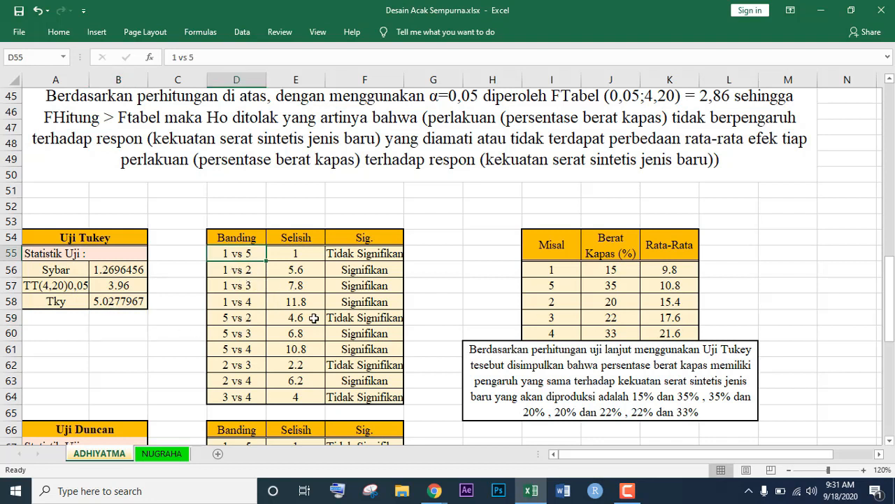
left_click(603, 271)
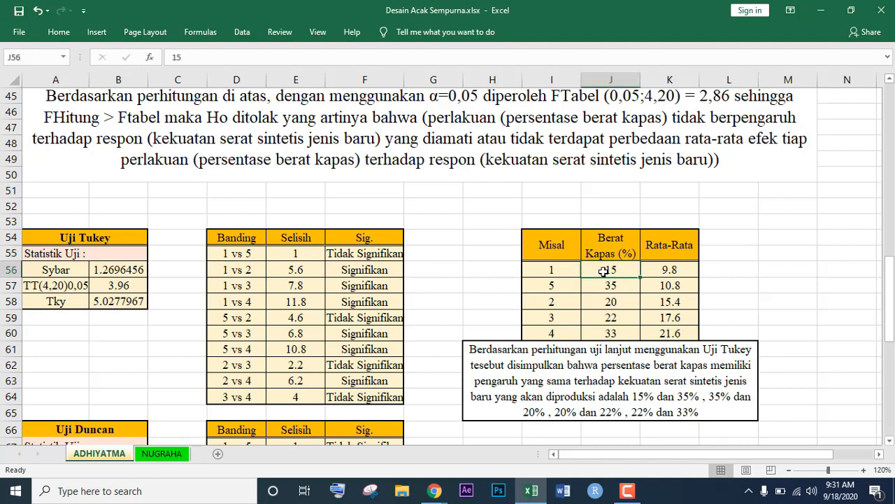
left_click(567, 269)
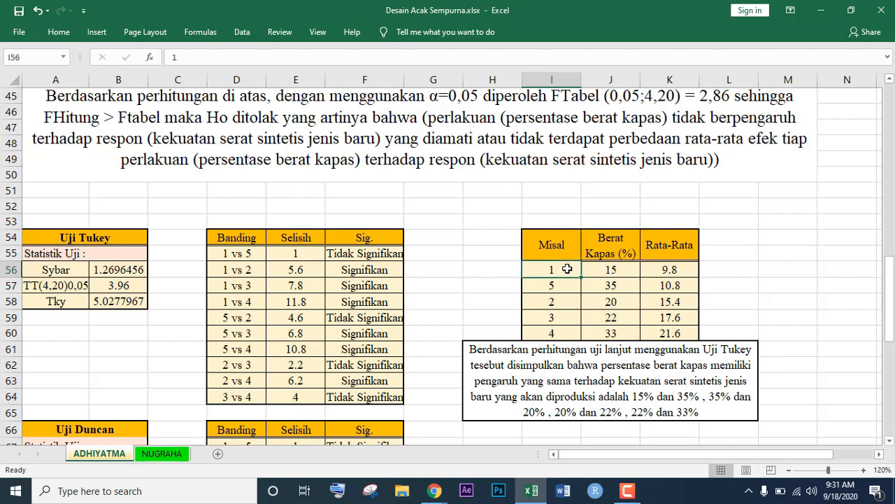
left_click(605, 287)
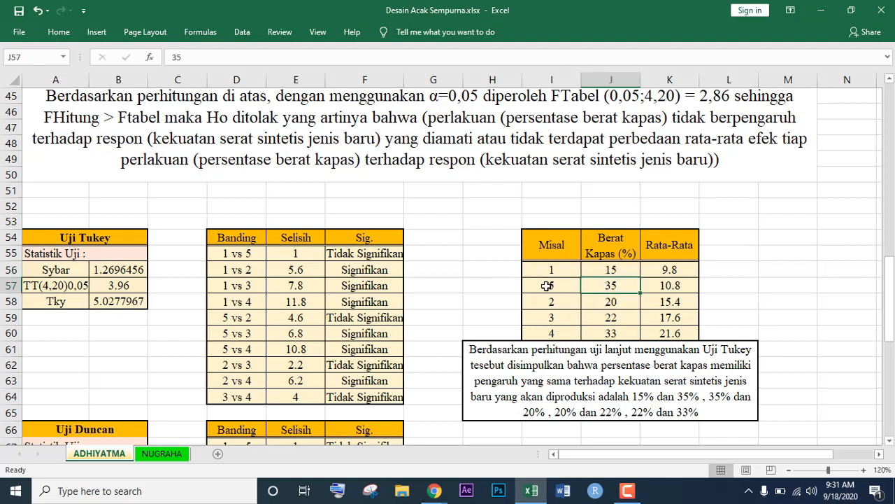
left_click(549, 287)
Step: Check the order of the Berat Kapas percentages in A4 through A8 of the original data table
left_click_drag(888, 316, 890, 105)
left_click(59, 128)
left_click(59, 144)
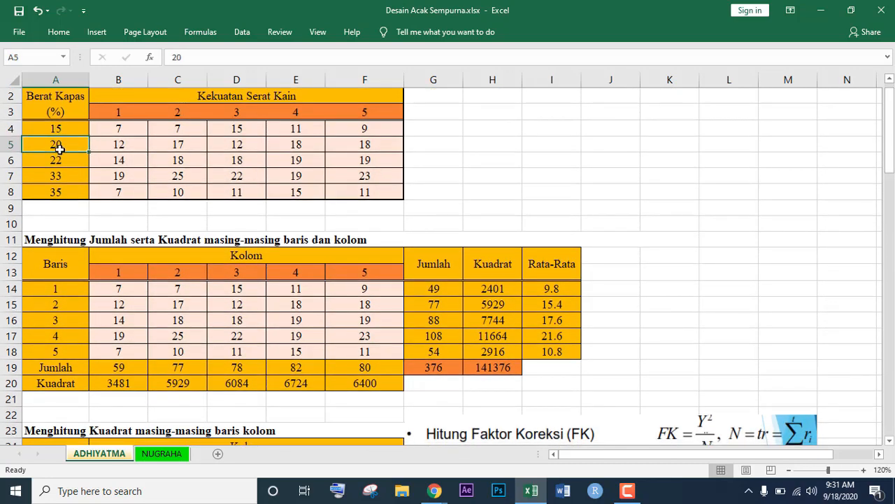
left_click(59, 157)
left_click(59, 175)
left_click(59, 190)
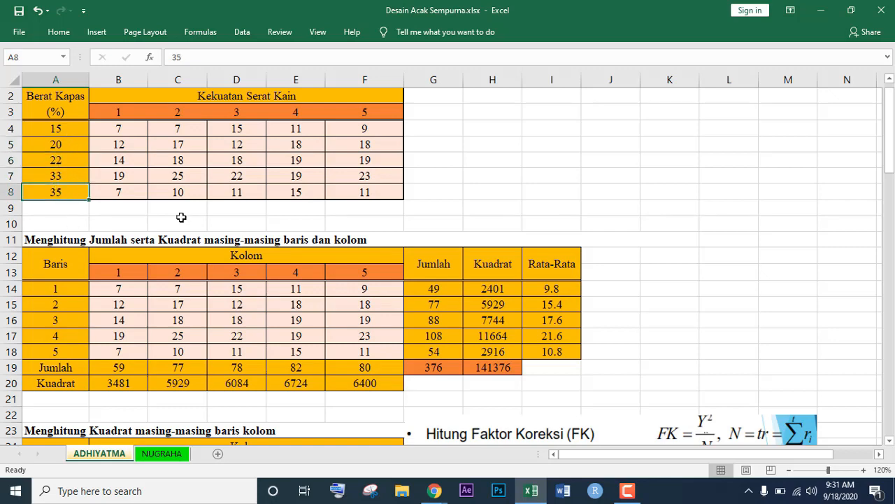
Step: Examine the Selisih formula for 1 vs 5 in E55 and trace it to the Rata-Rata cells K56 and K57
left_click_drag(889, 146, 882, 324)
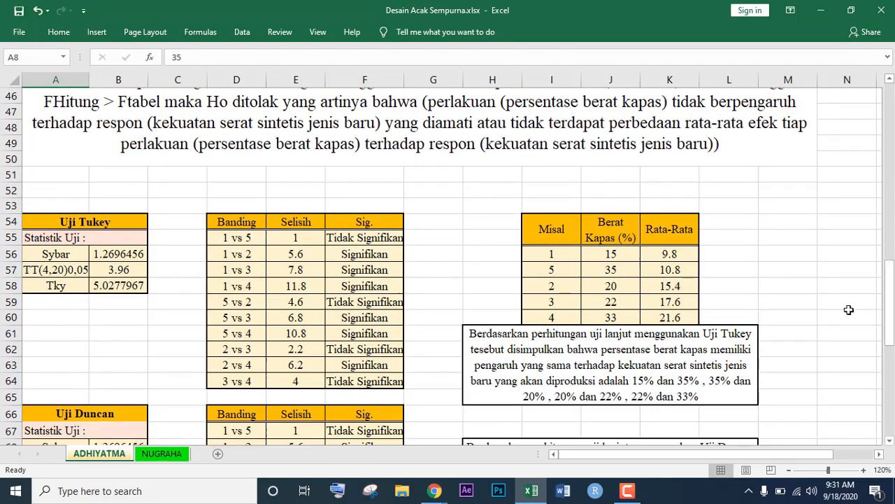
left_click(239, 238)
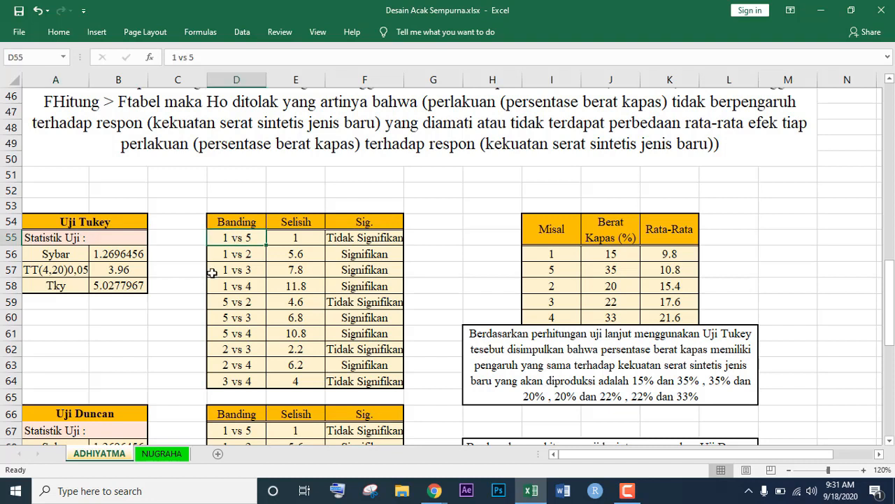
left_click(187, 319)
left_click(254, 239)
left_click(307, 238)
double_click(307, 237)
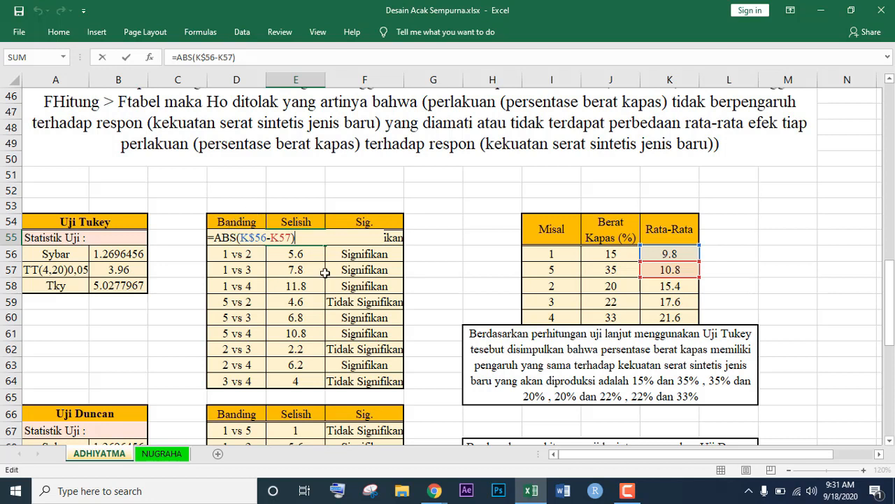
key("Return")
left_click(304, 236)
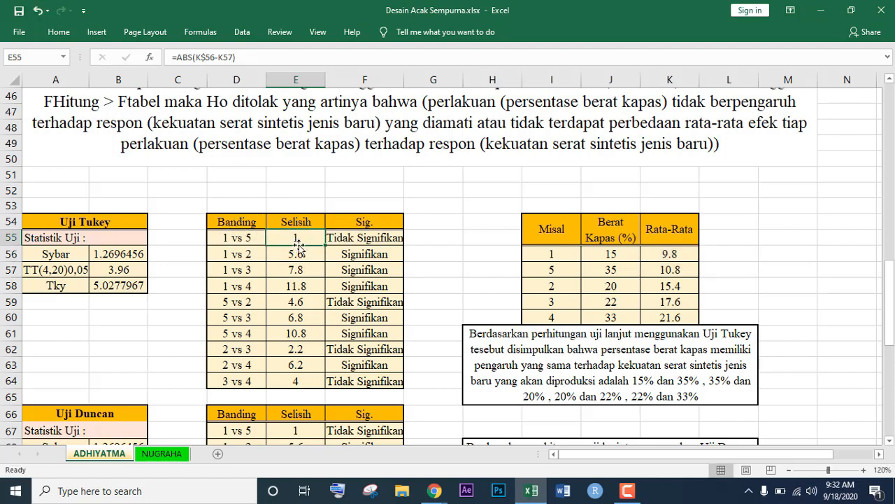
Step: Check the Selisih formulas for the comparisons 1 vs 2, 1 vs 3, 1 vs 4 and 3 vs 4
left_click(249, 255)
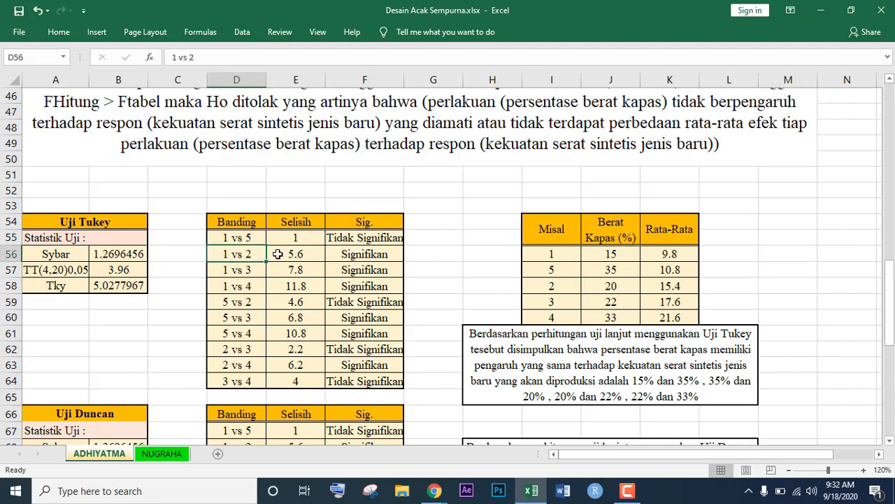
left_click(280, 254)
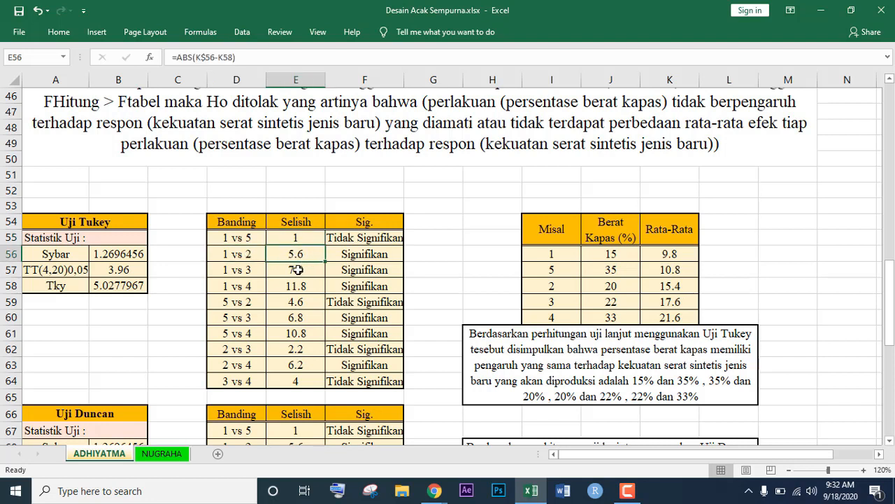
left_click(298, 270)
left_click(299, 291)
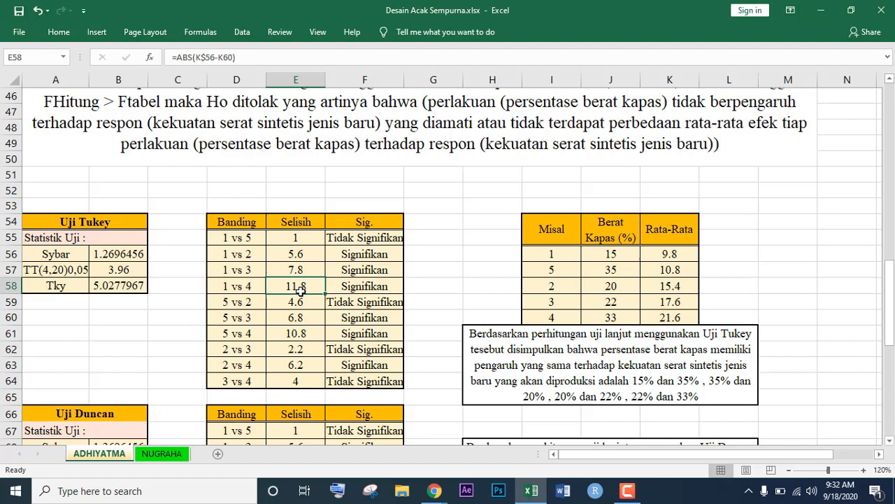
left_click(294, 382)
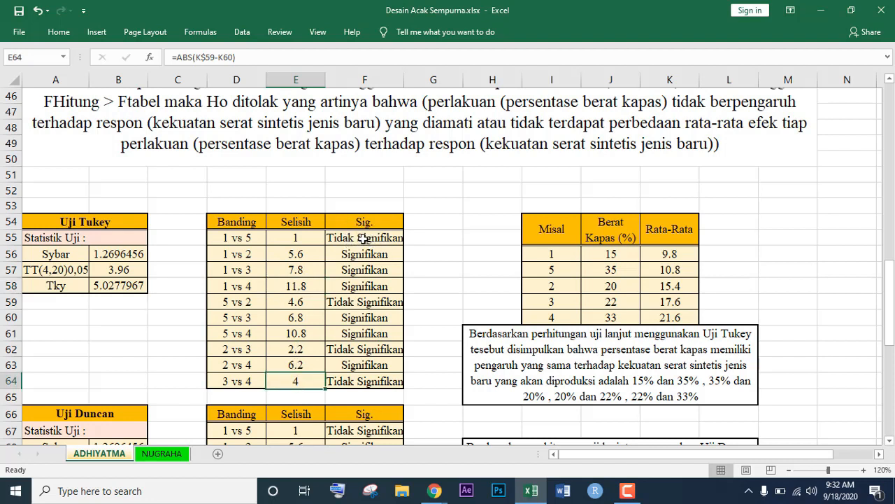
Step: Examine the Sig. formula for 1 vs 5 in F55 and check the Sig. formulas in the Tukey rows down to F63
double_click(363, 239)
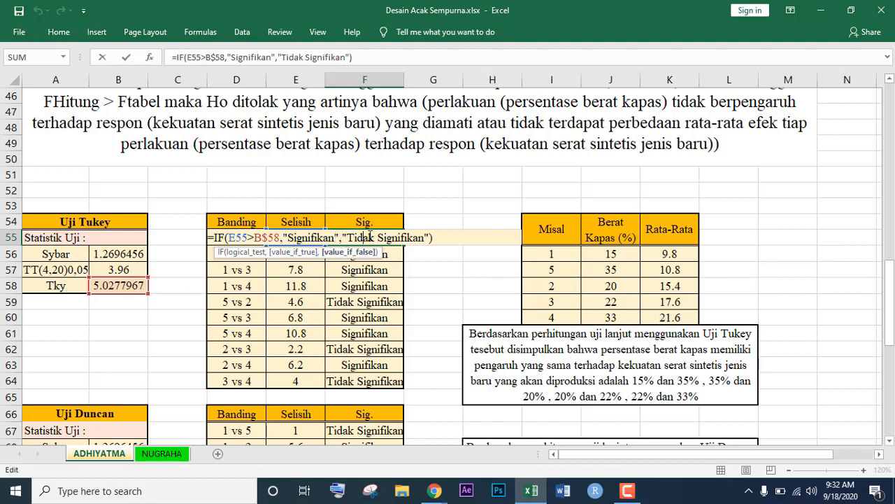
key("Return")
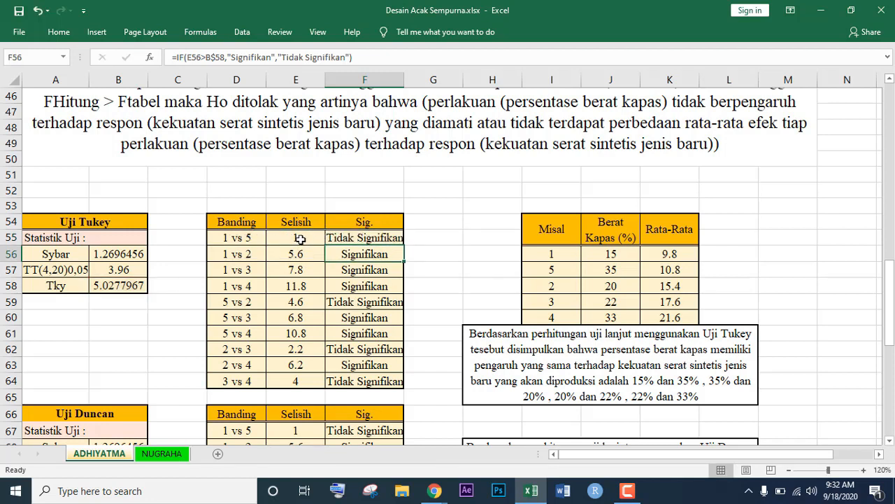
left_click(359, 270)
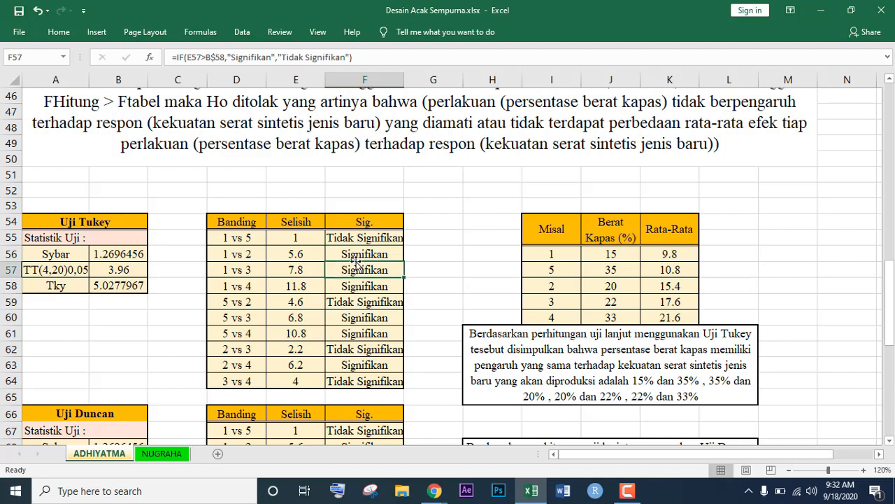
left_click(356, 303)
left_click(355, 365)
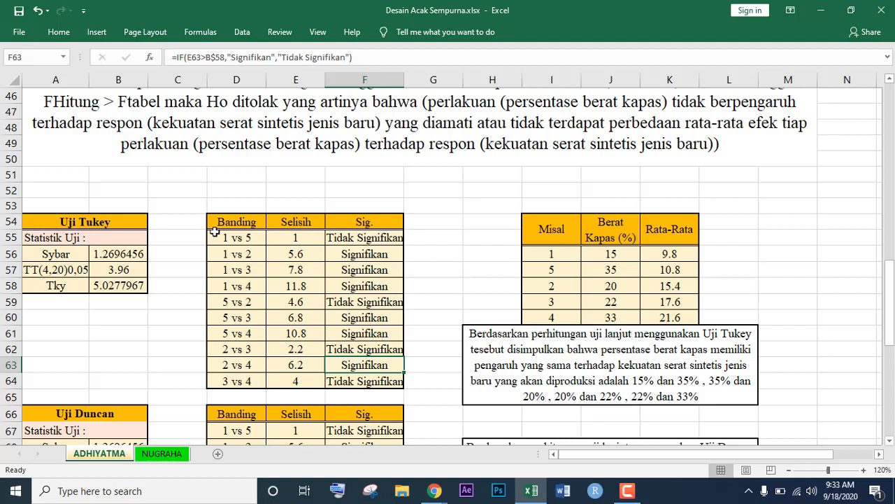
Step: Match the Berat Kapas percentages in J56:J59 to the Tukey comparisons, and check the Sig. formula for 3 vs 4 in F64
left_click(612, 256)
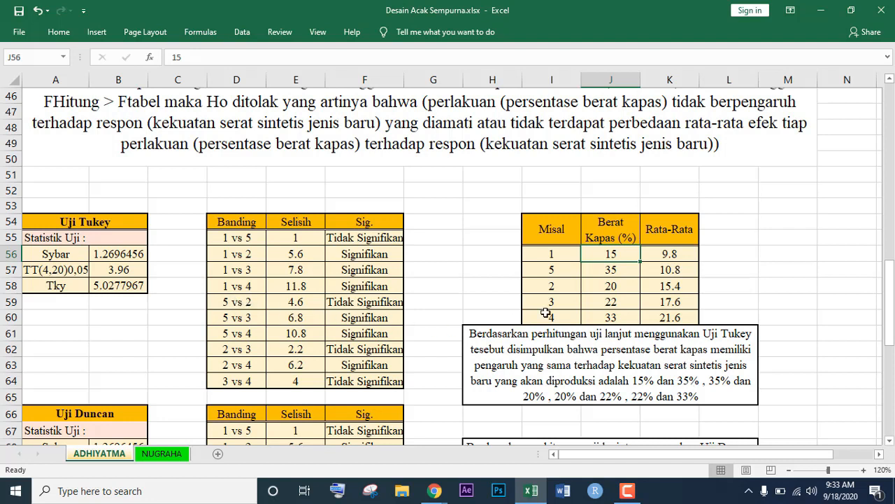
left_click(612, 273)
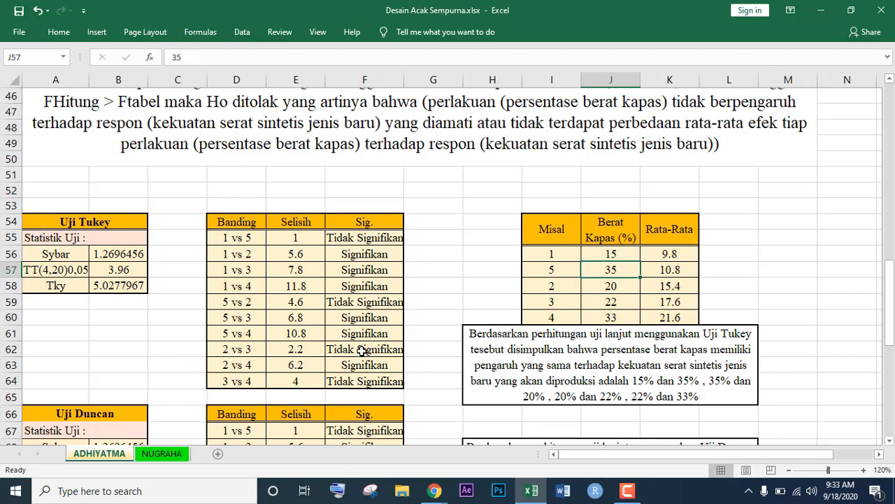
left_click(618, 289)
left_click(619, 308)
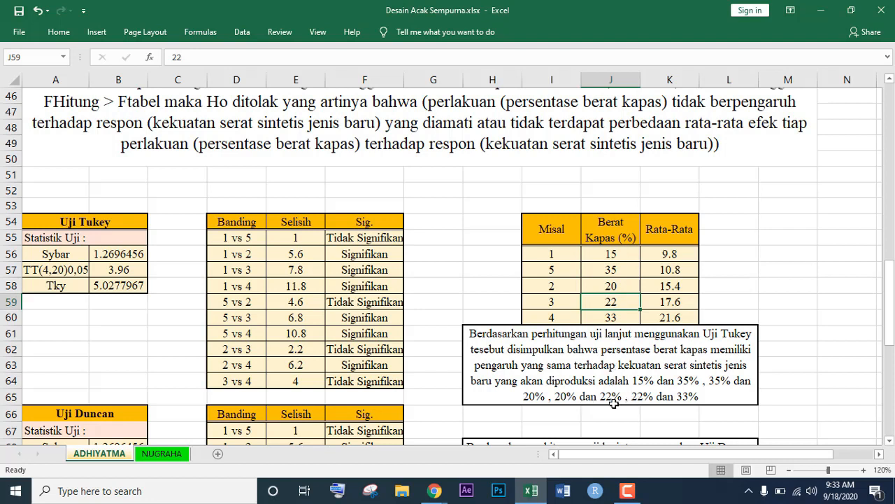
left_click(340, 382)
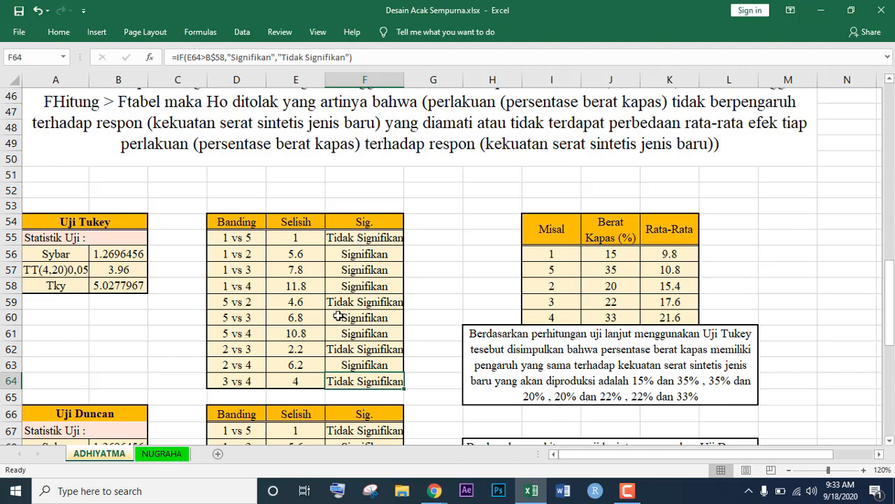
Step: Read the written Uji Tukey conclusion about which cotton weight percentages have the same effect
left_click(674, 388)
left_click_drag(782, 389, 762, 385)
left_click(690, 384)
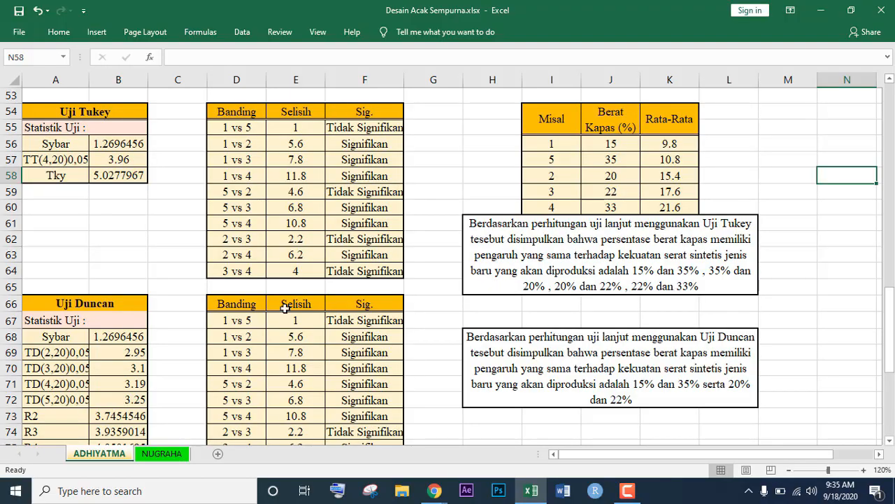
Step: Inspect the start of the Uji Duncan table and check the Sybar formula in B68
left_click(80, 302)
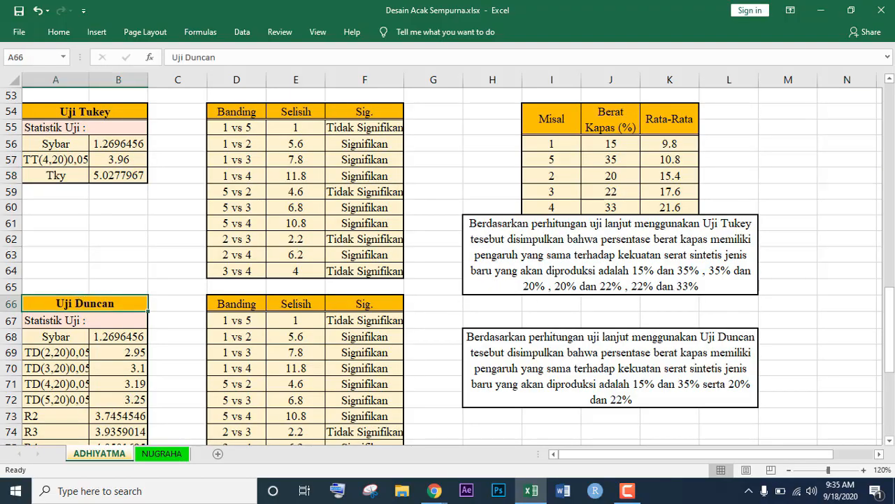
left_click_drag(889, 320, 882, 355)
left_click(71, 194)
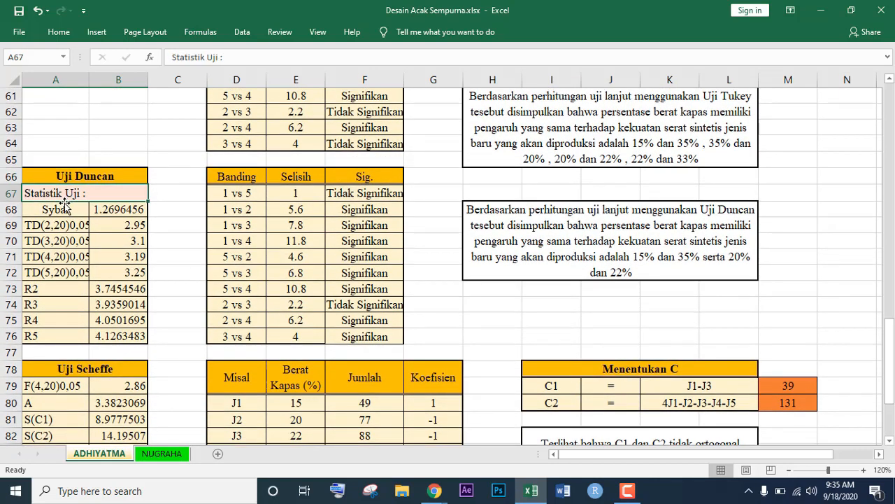
left_click(63, 209)
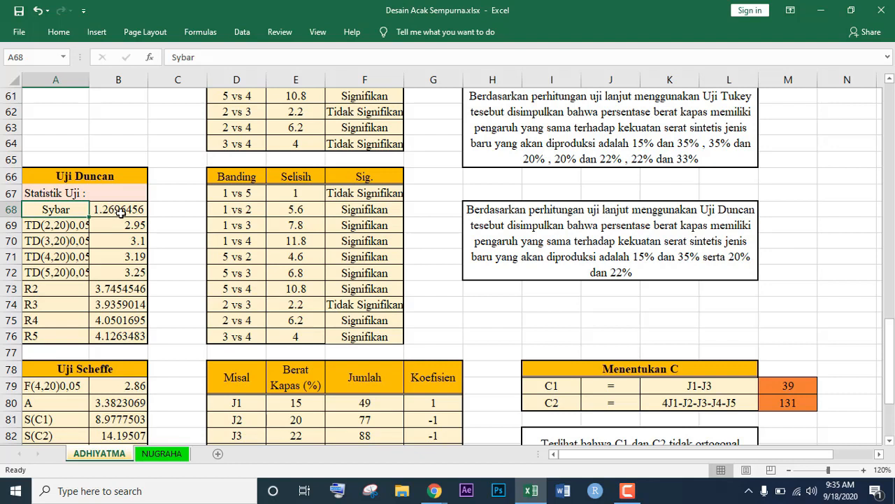
left_click(115, 210)
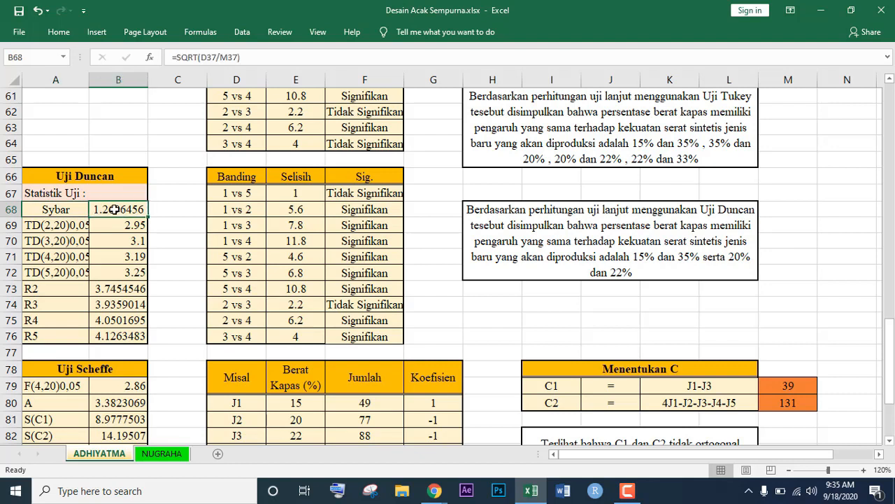
Step: Examine the Duncan table entries TD(2,20)0,05 through TD(5,20)0,05 and their values in A69:B72
left_click(129, 227)
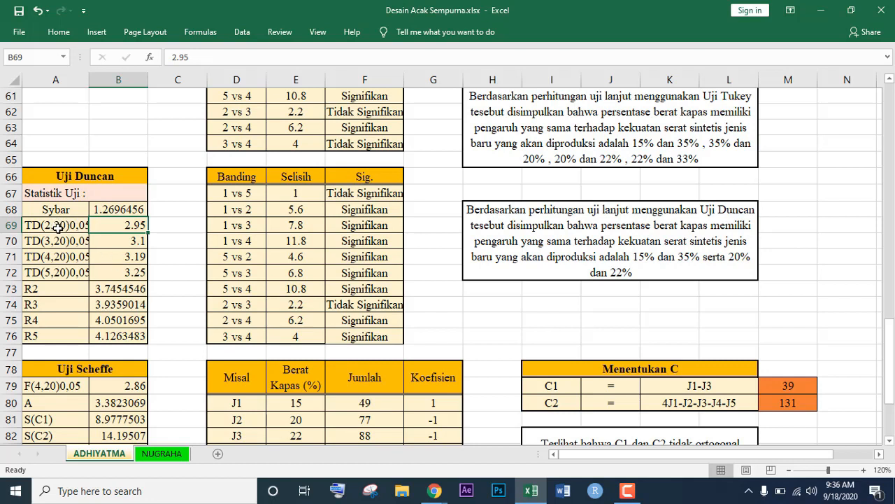
left_click(81, 226)
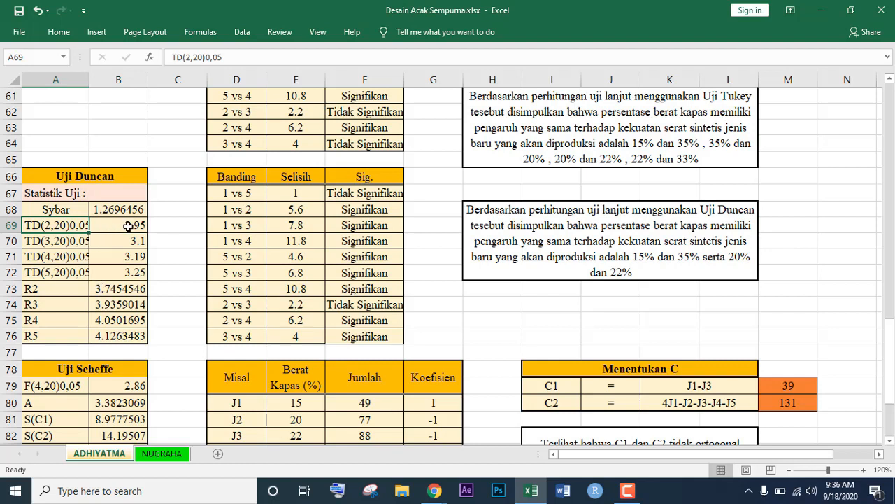
left_click(128, 226)
left_click(56, 273)
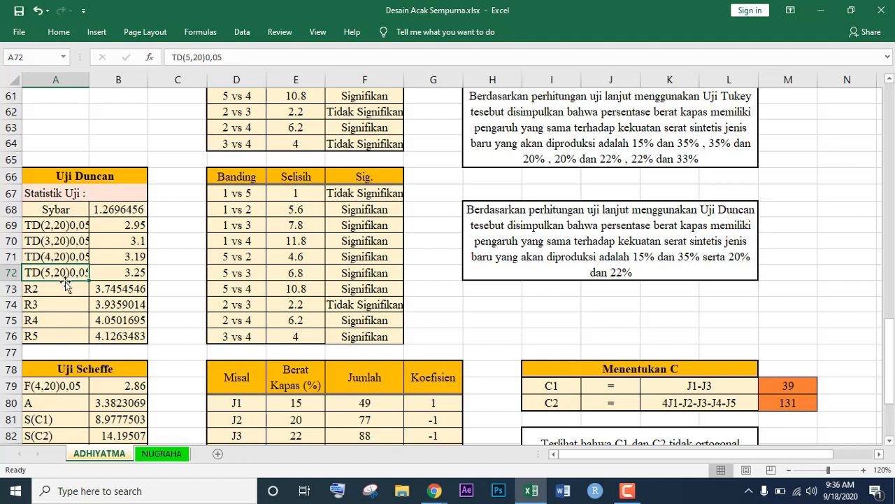
left_click_drag(62, 231, 56, 257)
left_click(104, 240)
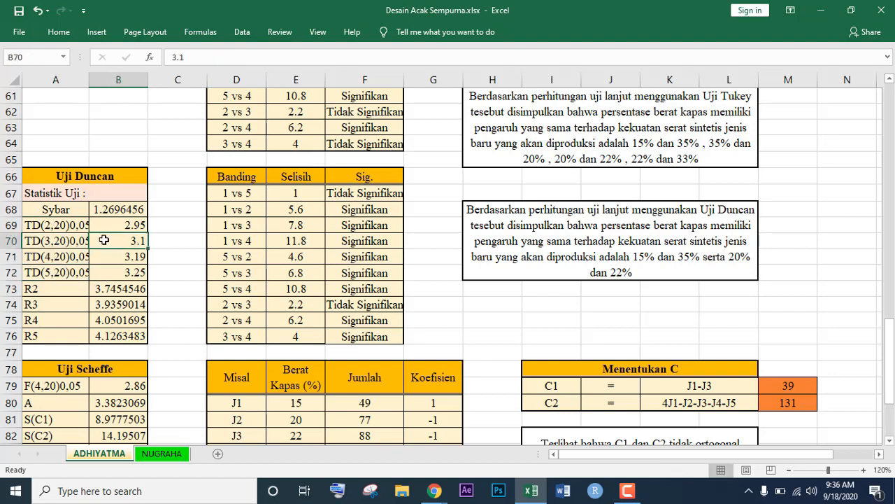
left_click(55, 240)
left_click_drag(53, 256, 99, 274)
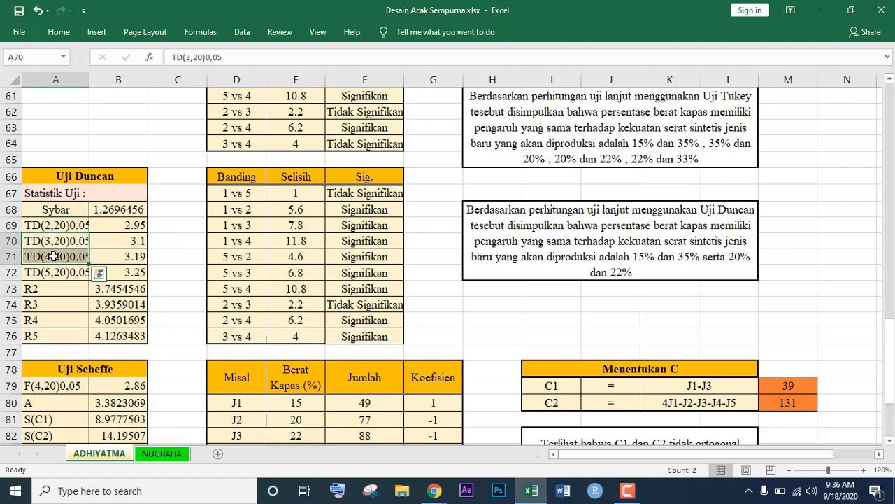
left_click(53, 256)
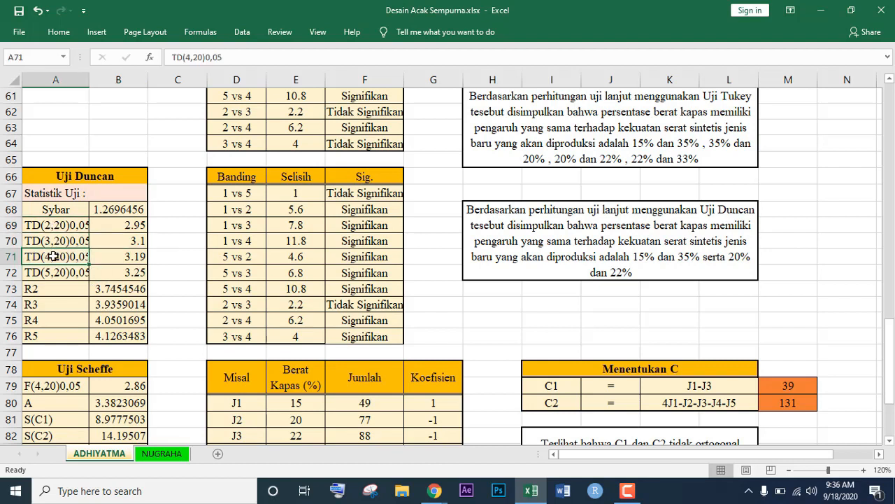
left_click(127, 226)
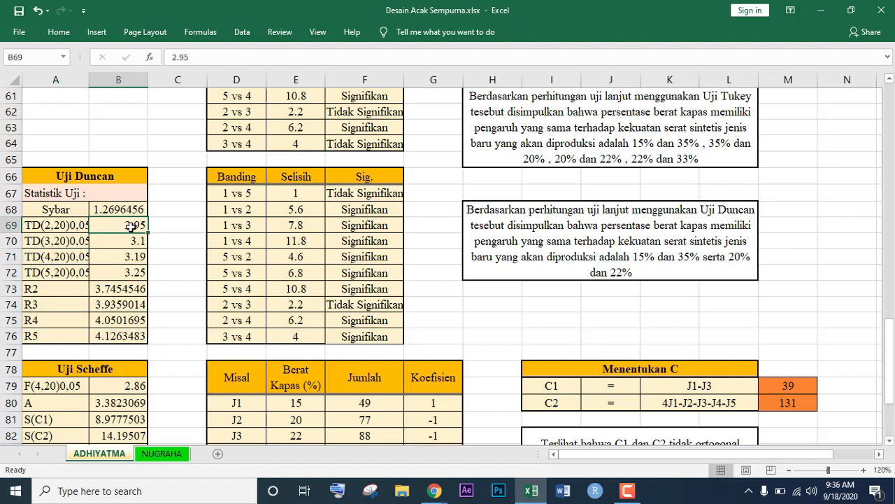
left_click_drag(130, 241, 132, 258)
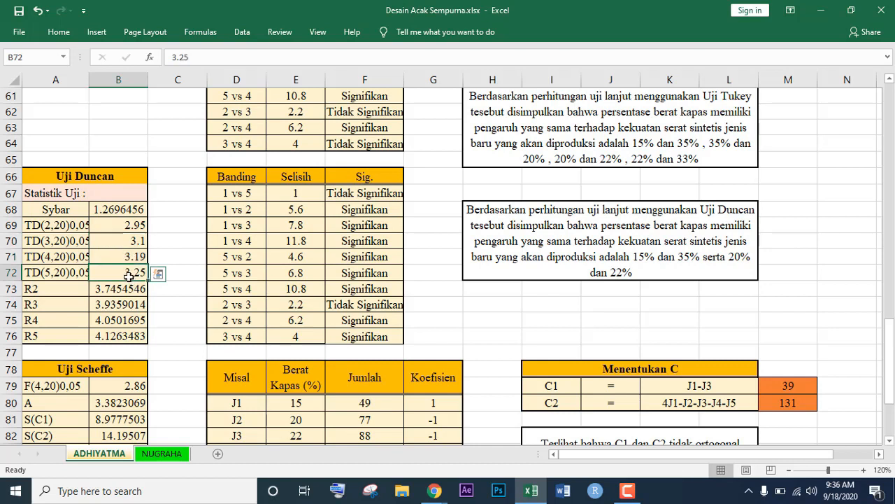
left_click(170, 246)
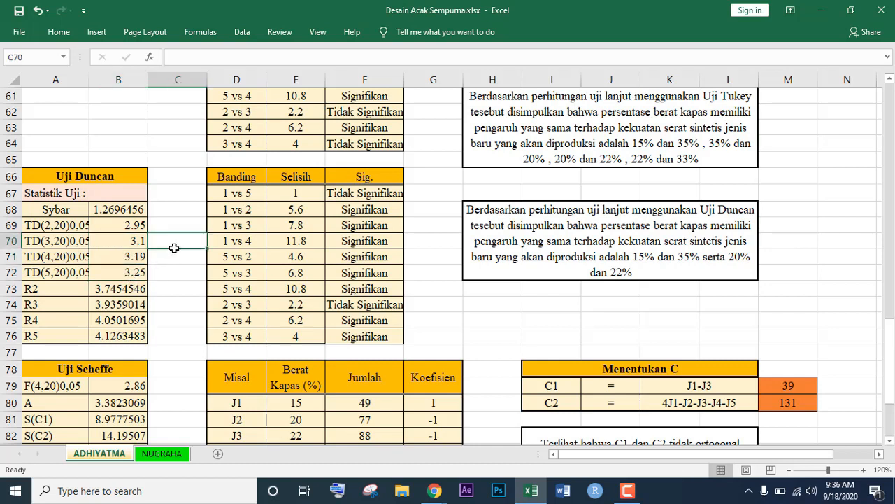
Step: Trace the R2 formula in B73 to its TD and Sybar cells, and check the R3 formula in B74
left_click(73, 289)
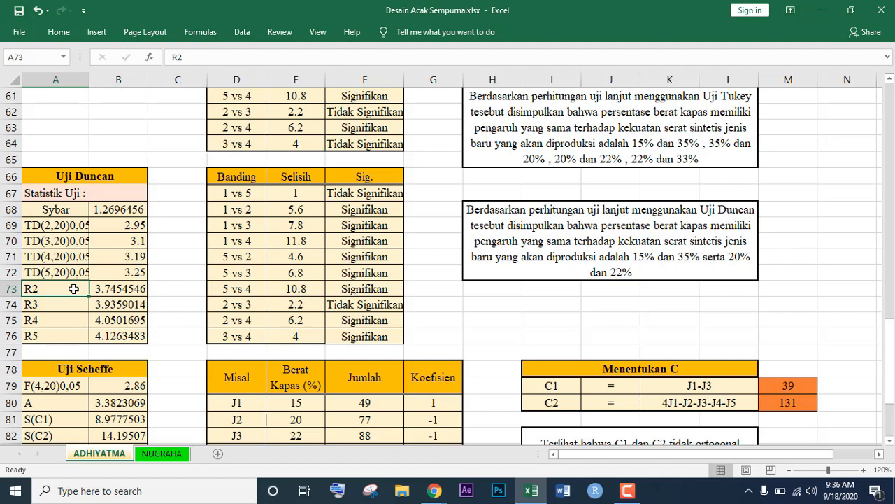
double_click(110, 290)
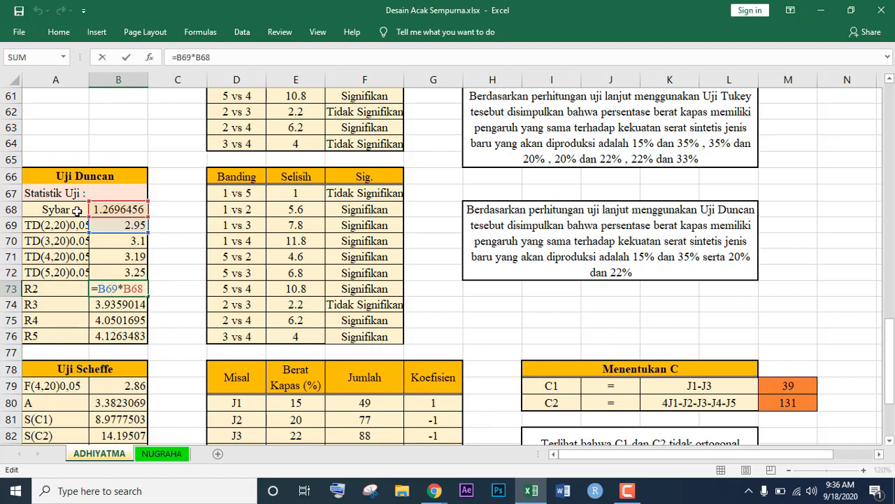
key("Return")
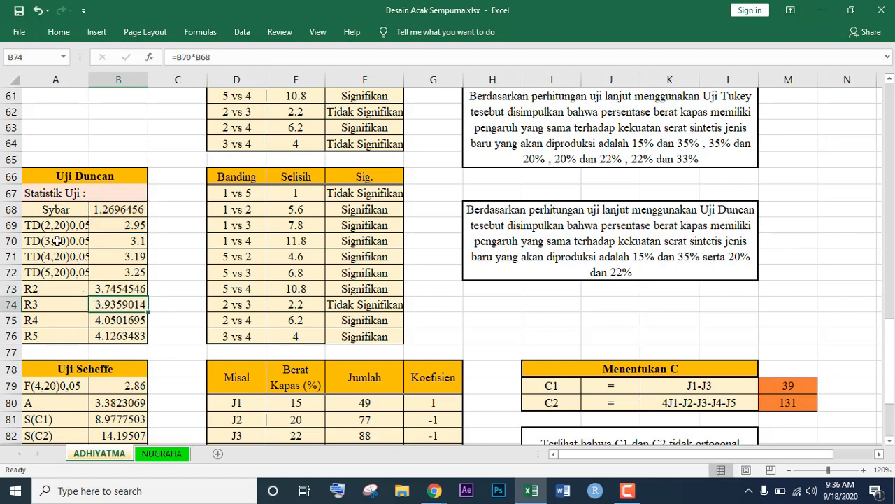
Step: Examine the Duncan Sig. formula for 1 vs 5 in F67 and trace it to the Selisih in E67 and R5 in B76
left_click(239, 190)
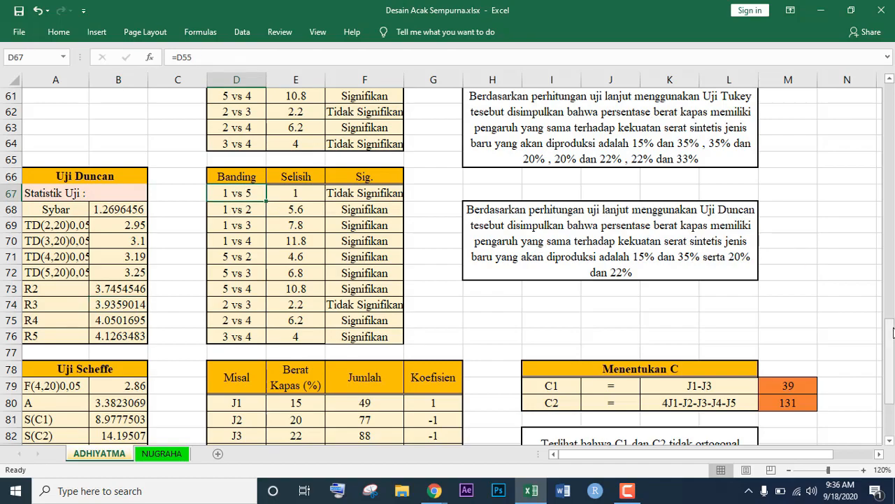
left_click_drag(893, 331, 890, 329)
left_click(388, 241)
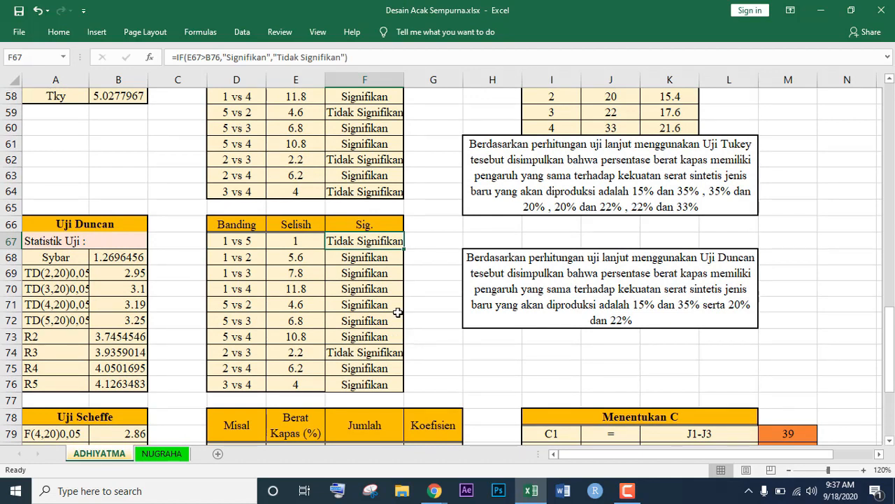
double_click(363, 242)
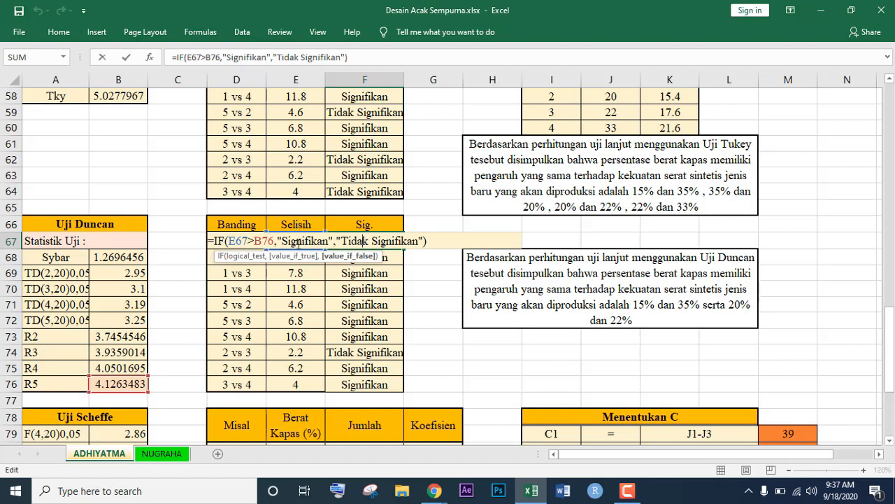
left_click(300, 242)
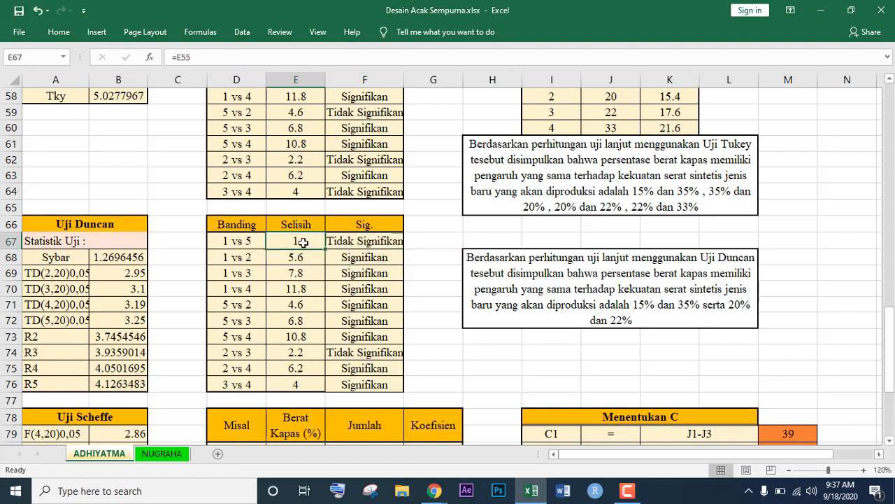
double_click(361, 242)
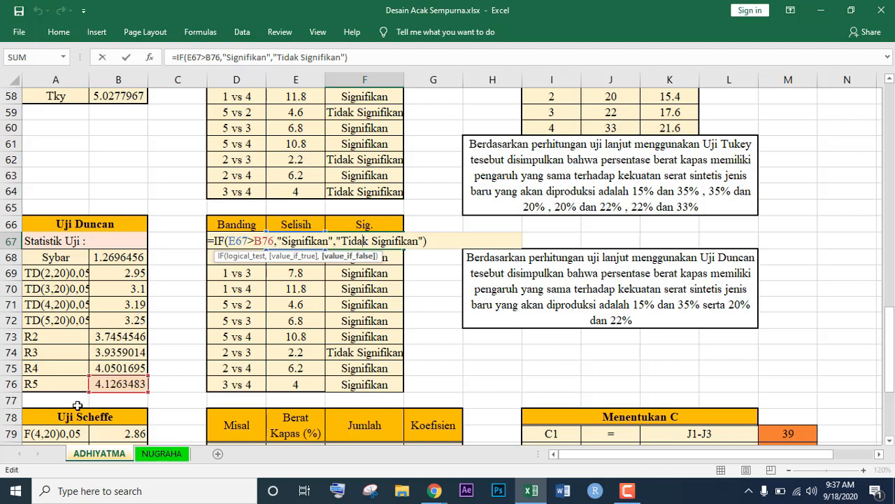
key("Return")
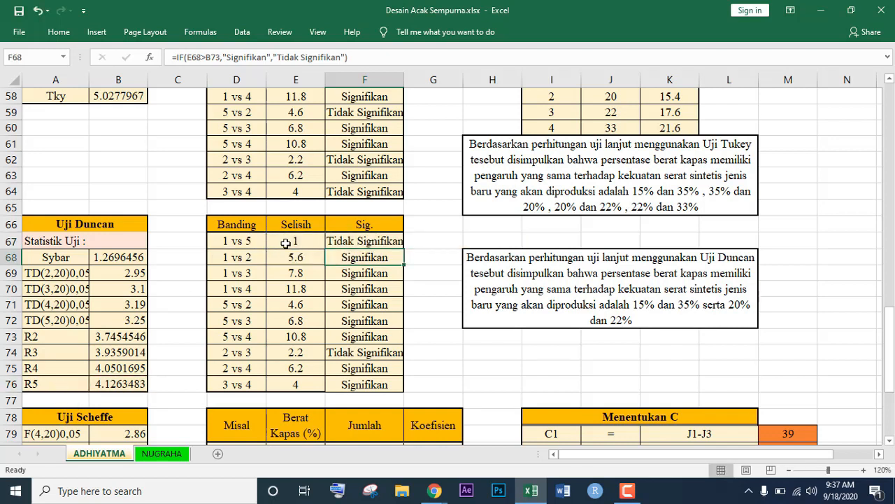
Step: Compare the Duncan comparisons 1 vs 5 and 1 vs 2, and trace the Sig. formula in F68 to R2 in B73
left_click(252, 242)
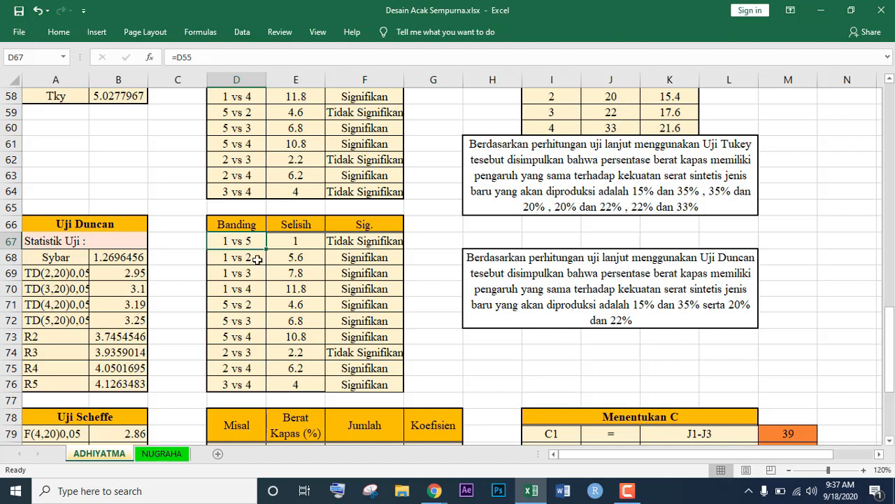
left_click(236, 254)
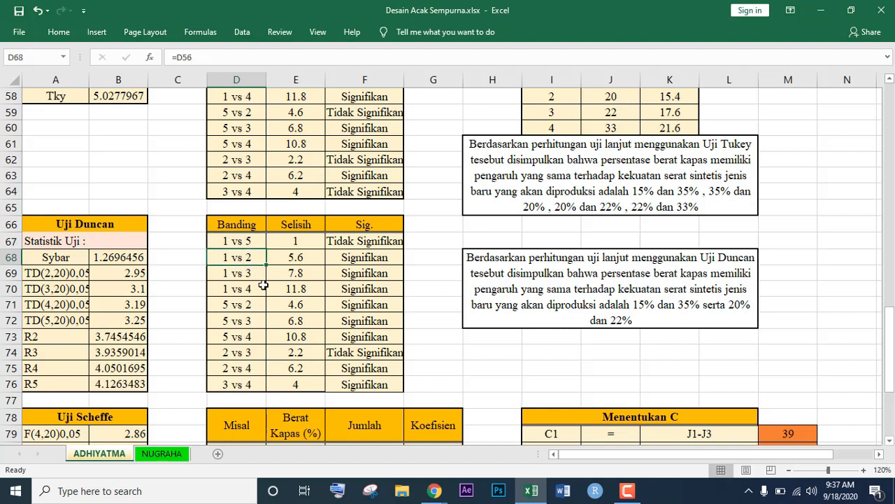
double_click(358, 259)
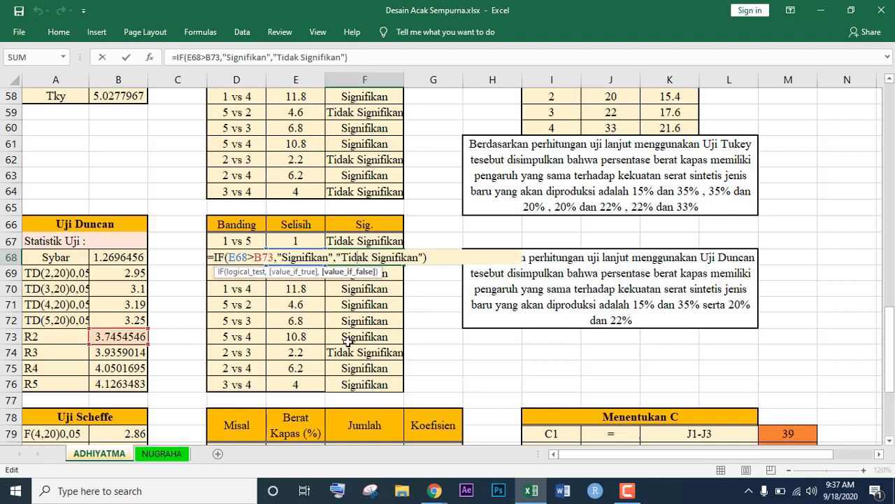
key("Return")
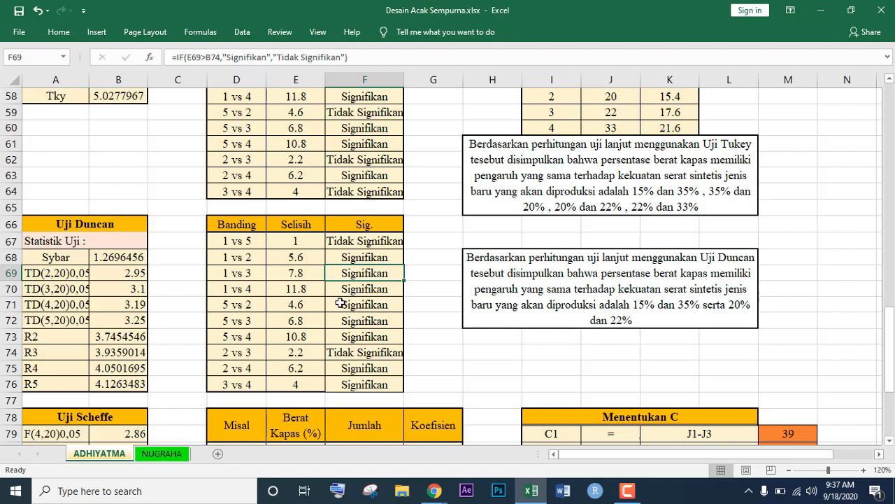
Step: Trace the Duncan Sig. formulas for 5 vs 2 in F71 and 2 vs 4 in F75 to their Selisih cells and R3 in B74
double_click(364, 305)
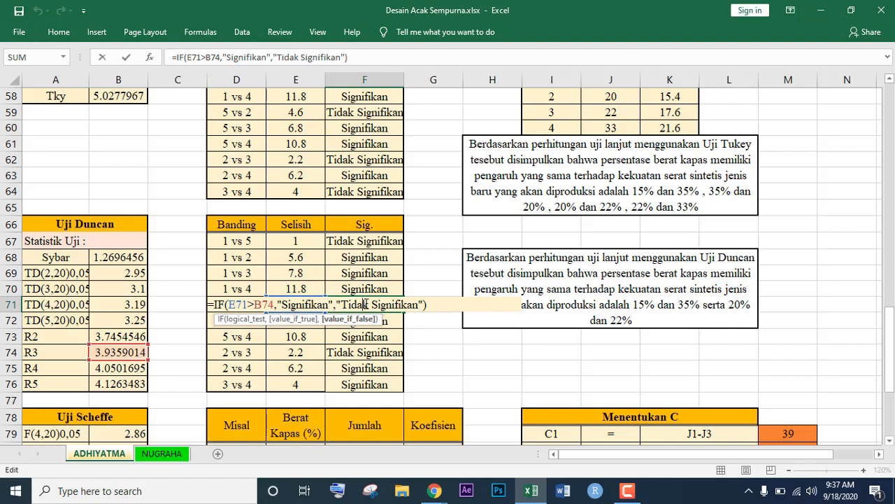
key("Return")
left_click(295, 368)
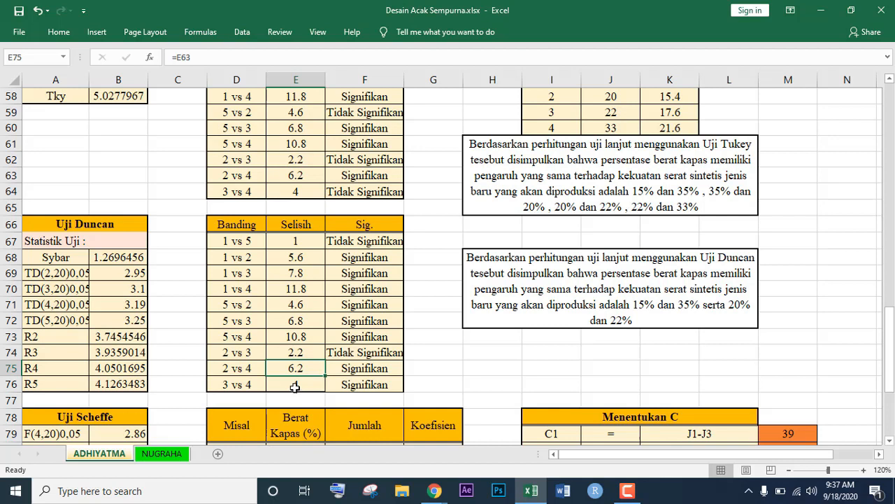
double_click(358, 368)
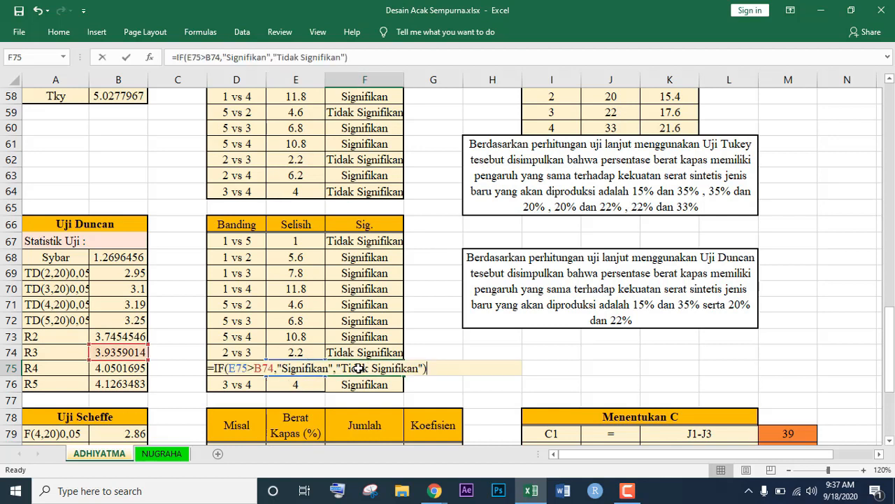
key("Return")
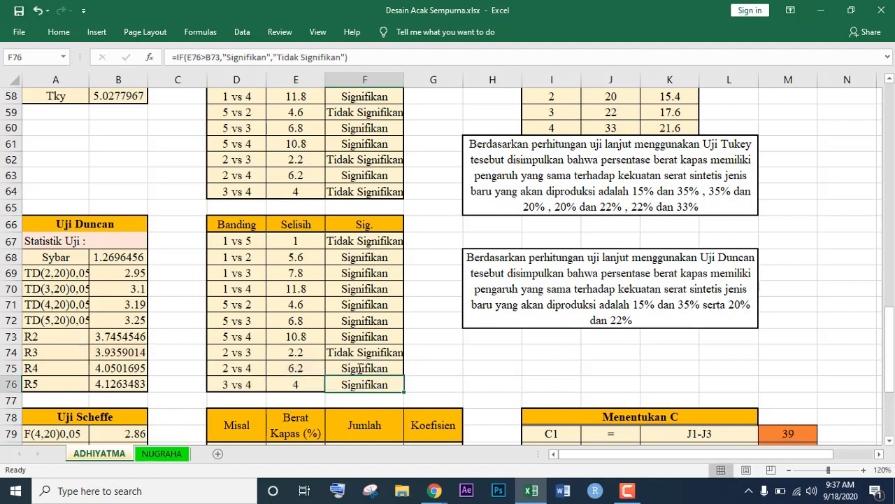
Step: Review the Duncan Sig. results for 1 vs 5, 1 vs 2 and 2 vs 3, and compare the written Duncan conclusion with the Tukey one
left_click(372, 241)
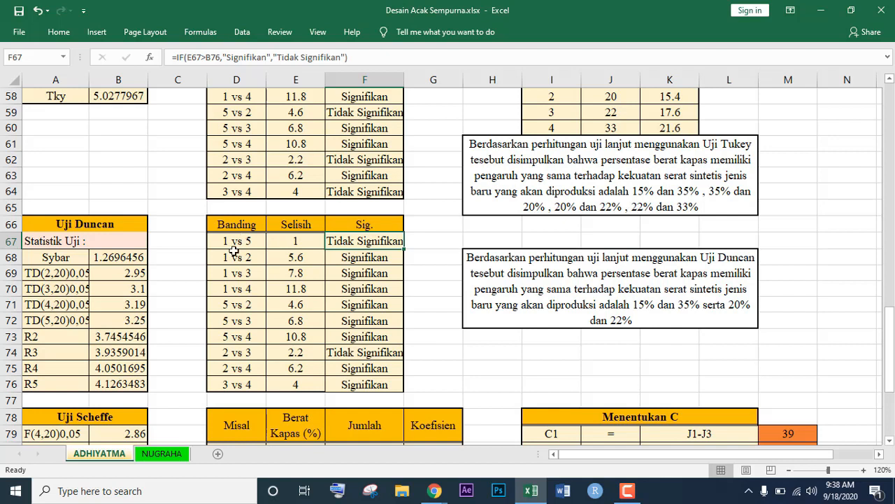
left_click(368, 252)
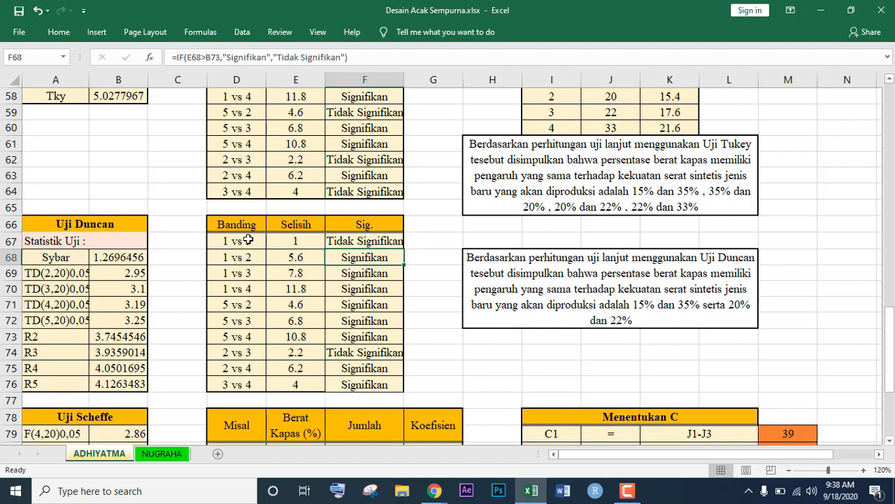
left_click(351, 238)
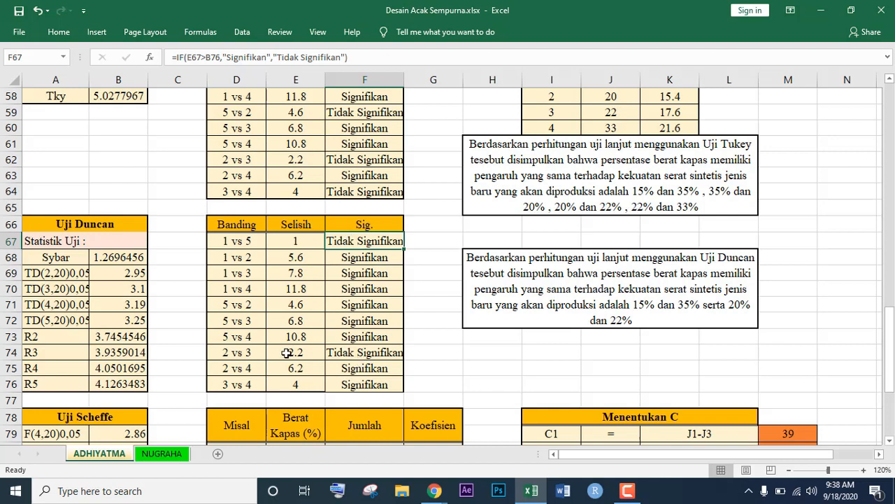
left_click(360, 355)
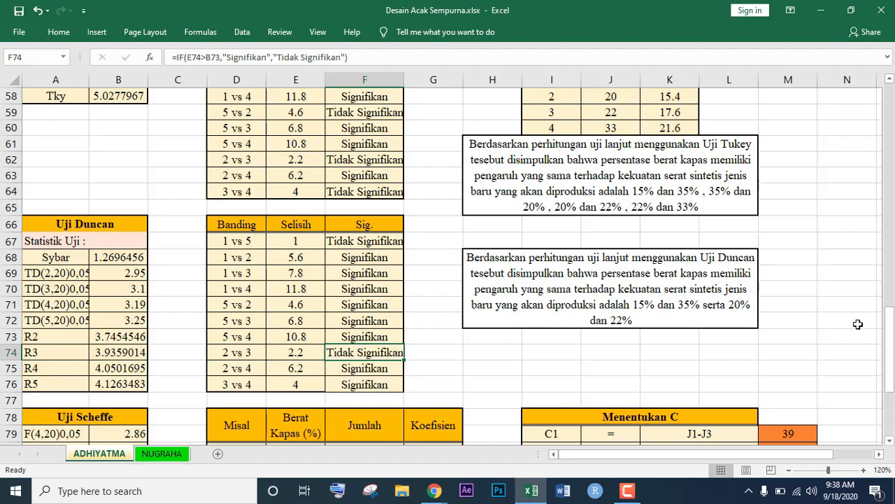
left_click_drag(889, 346, 889, 323)
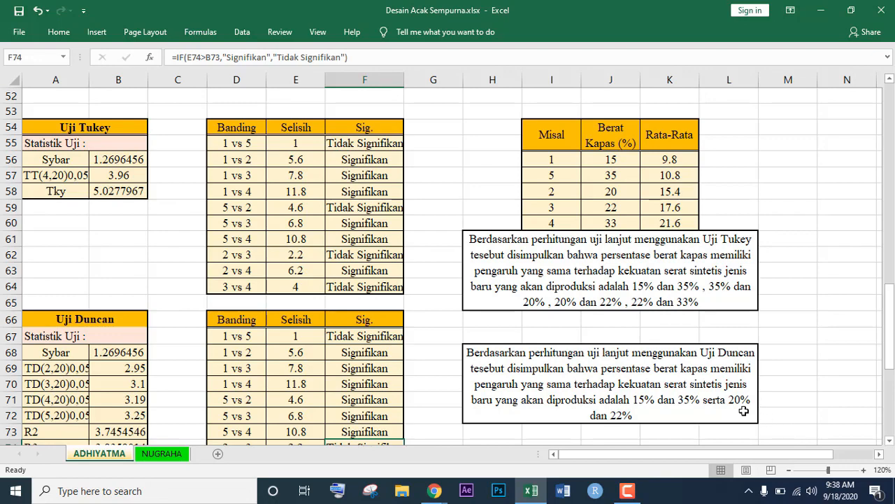
left_click_drag(888, 337, 888, 343)
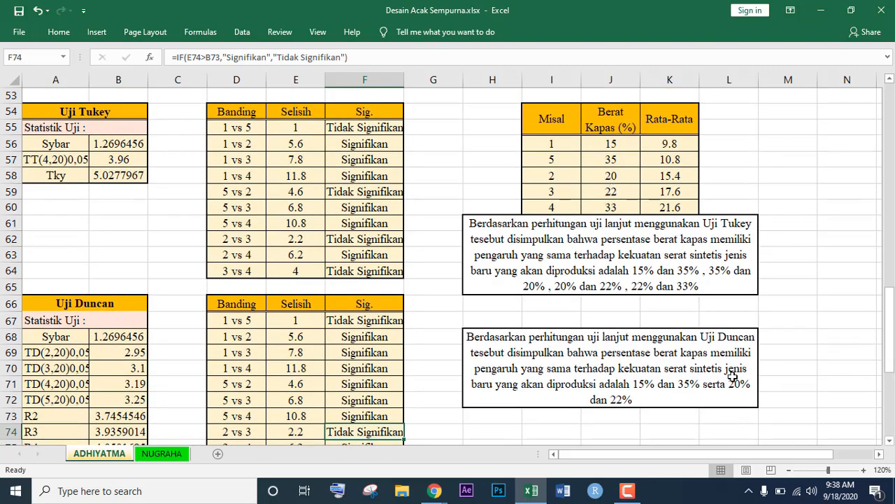
left_click(788, 364)
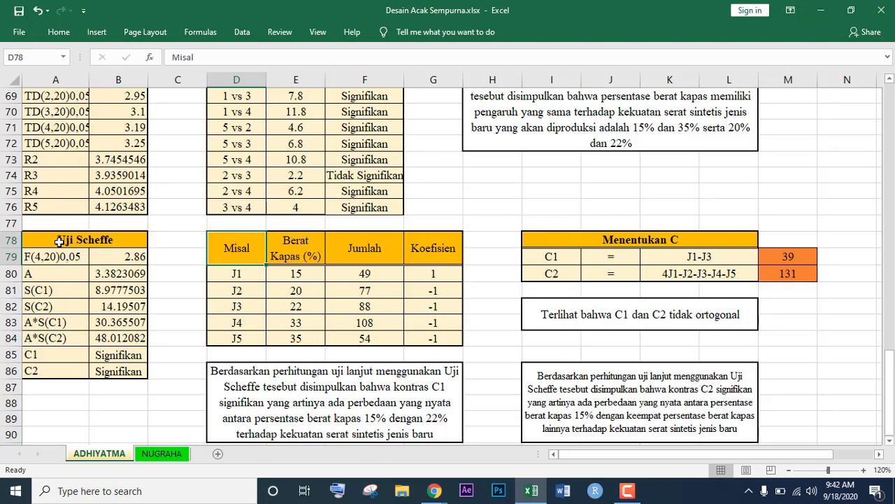
Step: Examine the F(4,20)0,05 entry of the Uji Scheffe table and its value in B79
left_click(59, 241)
left_click(52, 256)
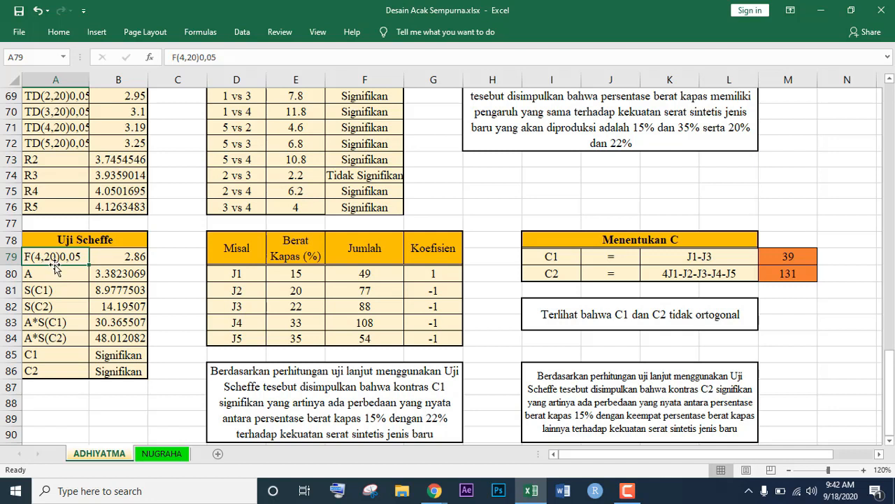
left_click(121, 258)
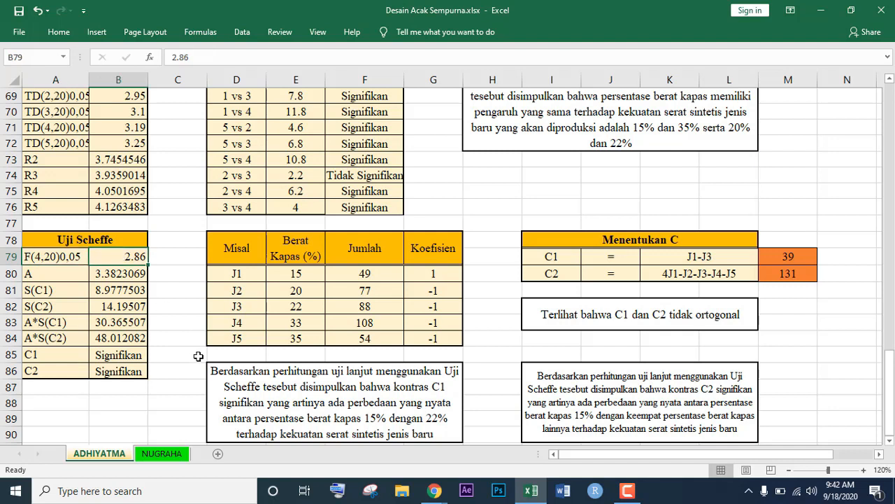
Step: Trace the Scheffe A formula in B80 to the treatment count t in M36 and the F table value in B79
left_click(113, 272)
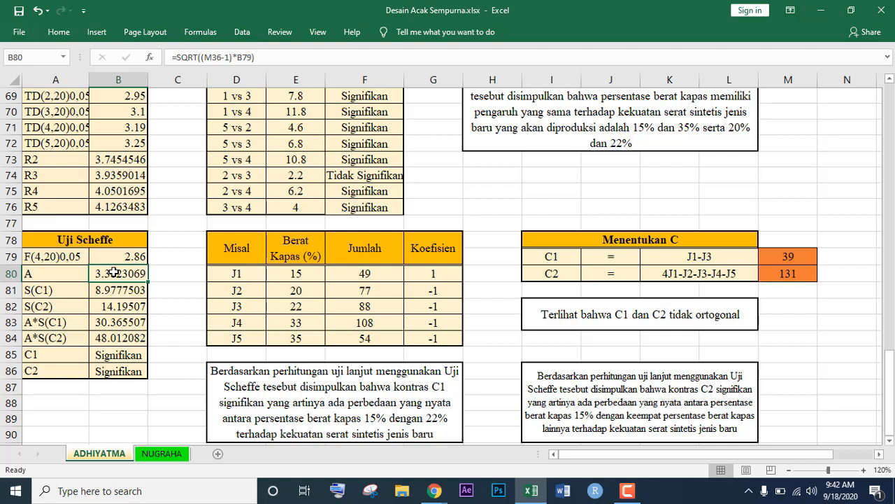
left_click(64, 257)
double_click(112, 275)
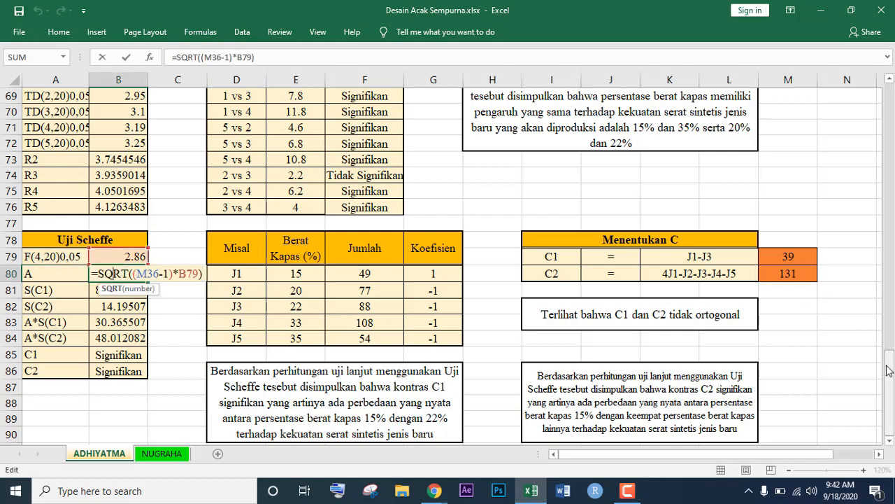
left_click_drag(890, 367, 881, 223)
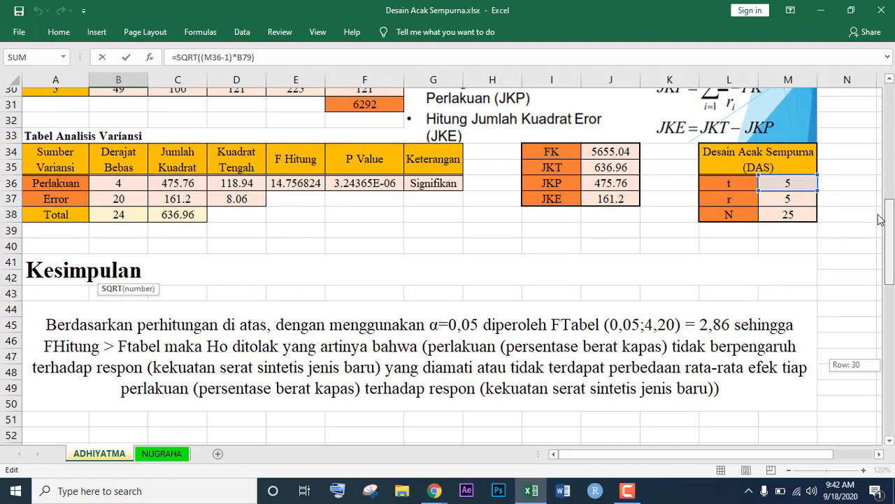
left_click_drag(889, 272, 880, 398)
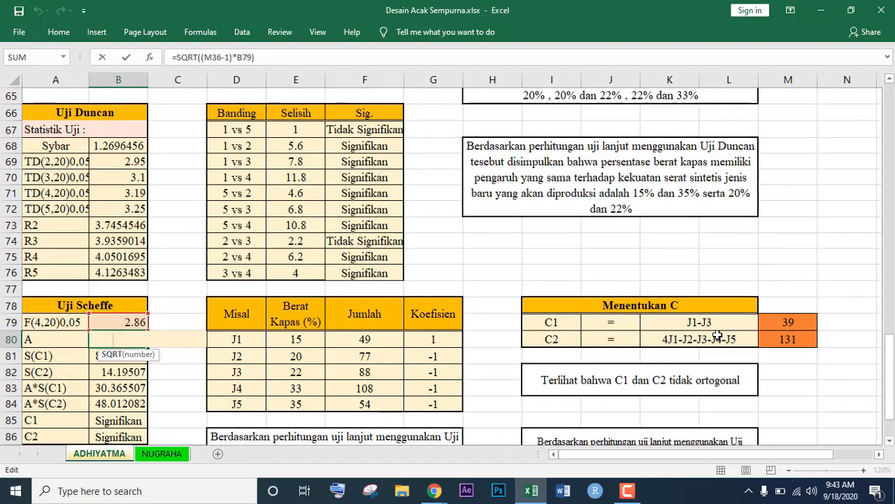
key("Return")
left_click(110, 340)
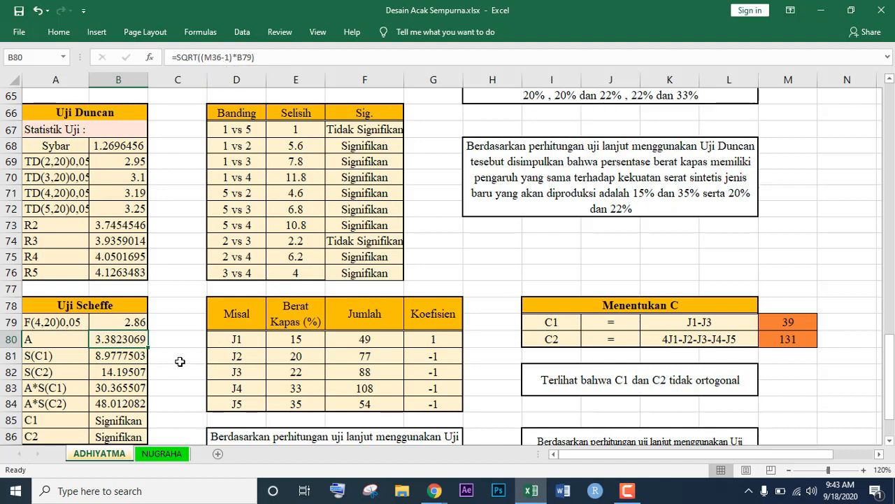
Step: Check the S(C1) formula in B81 and examine the C1 contrast definition in the Menentukan C table
left_click(128, 355)
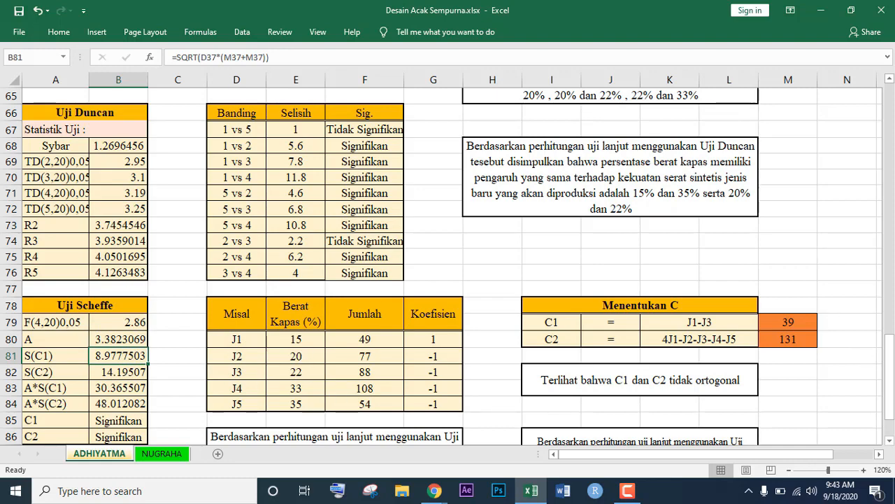
left_click_drag(890, 373, 891, 389)
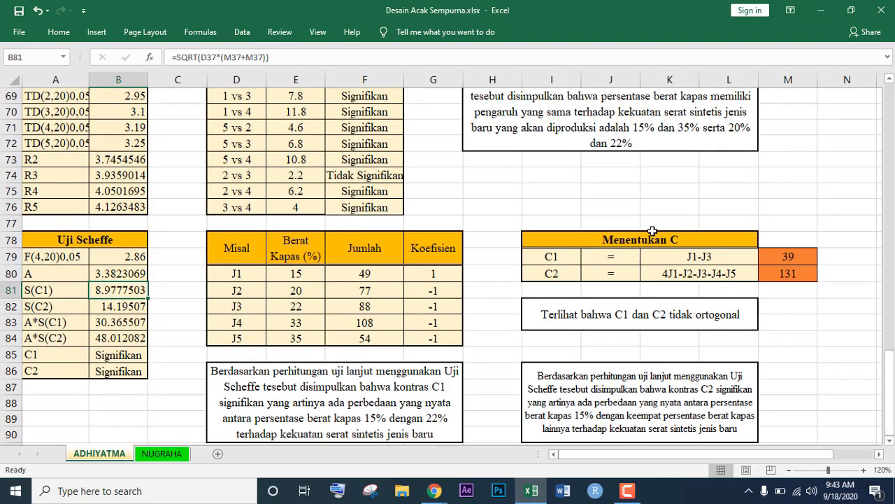
left_click(652, 231)
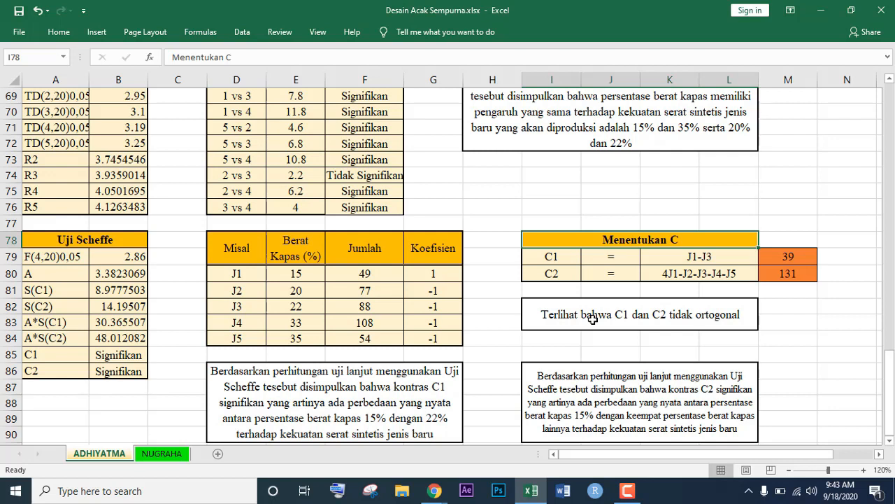
left_click(688, 256)
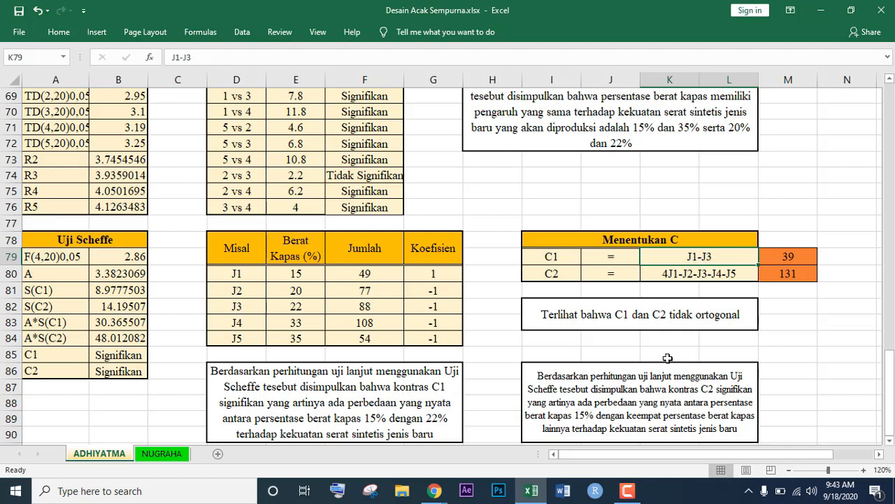
left_click(549, 258)
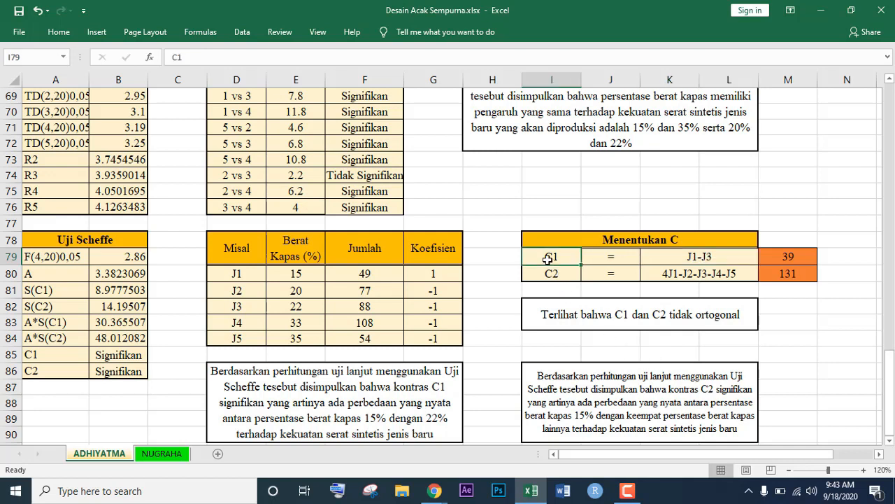
left_click(673, 240)
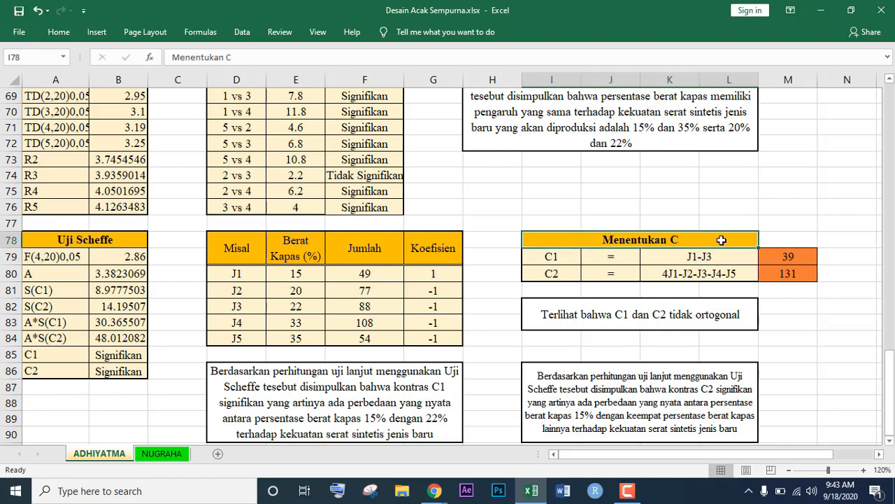
Step: Compare the C2 contrast definition in K80 with C1 in K79, and read the orthogonality note in I82
left_click(564, 274)
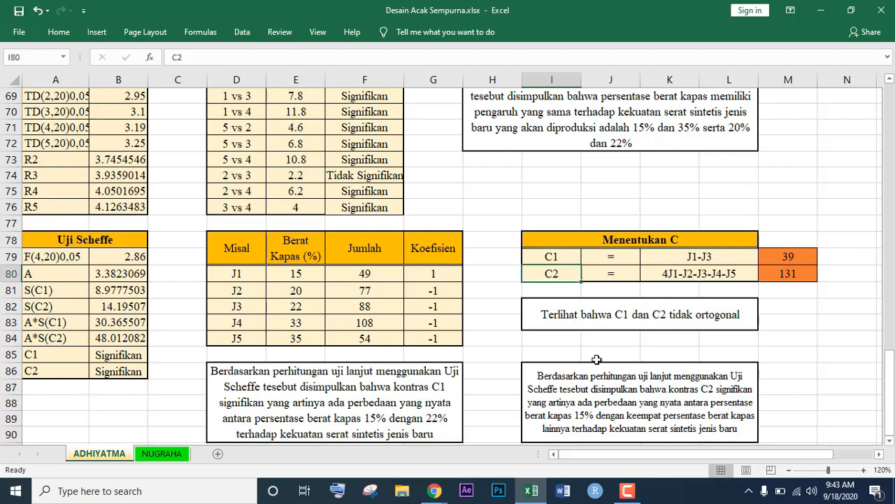
left_click(694, 275)
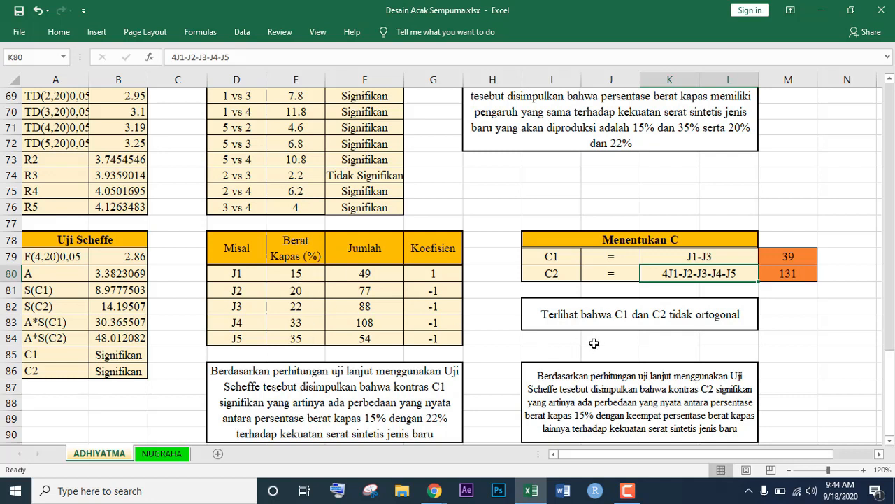
left_click(633, 267)
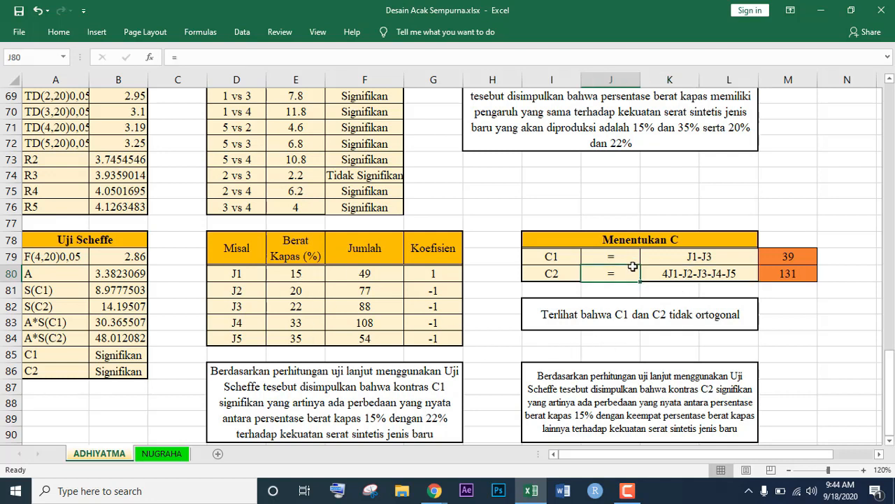
left_click(558, 257)
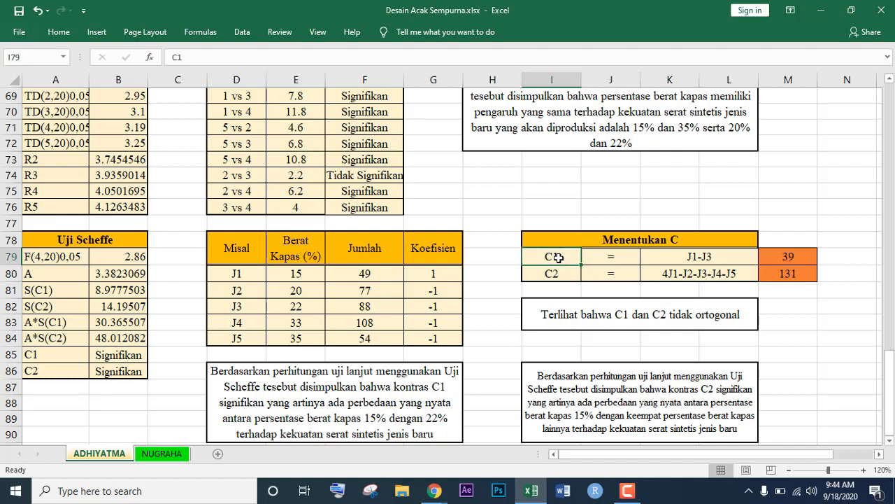
left_click(691, 257)
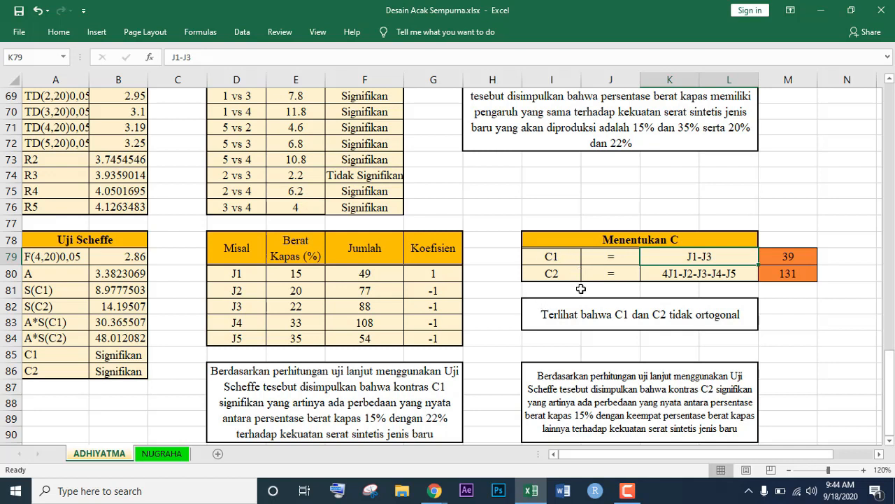
left_click(616, 317)
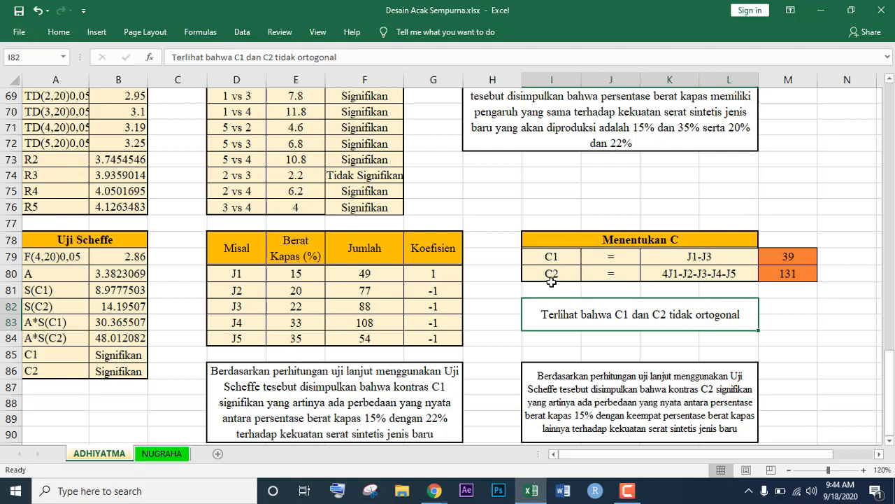
Step: Examine the ABS formulas for contrasts C1 in M79 and C2 in M80, and check the J1 coefficient in G80
left_click(780, 259)
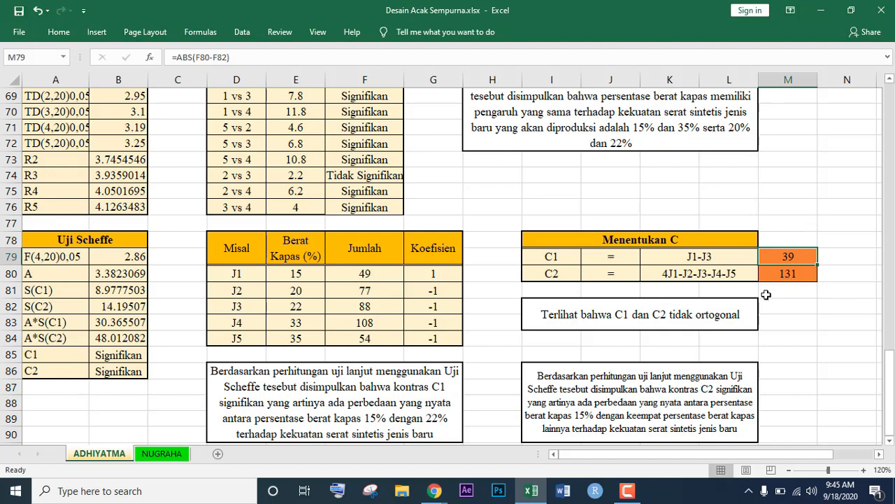
left_click(727, 280)
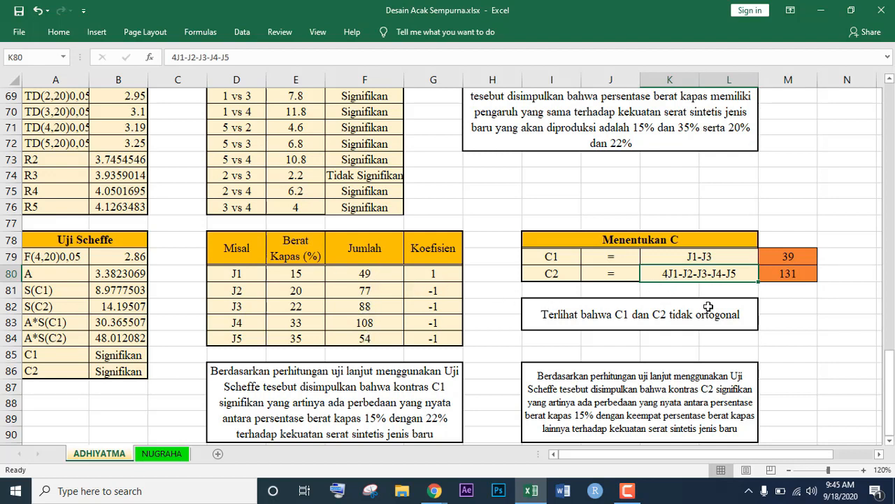
left_click(796, 271)
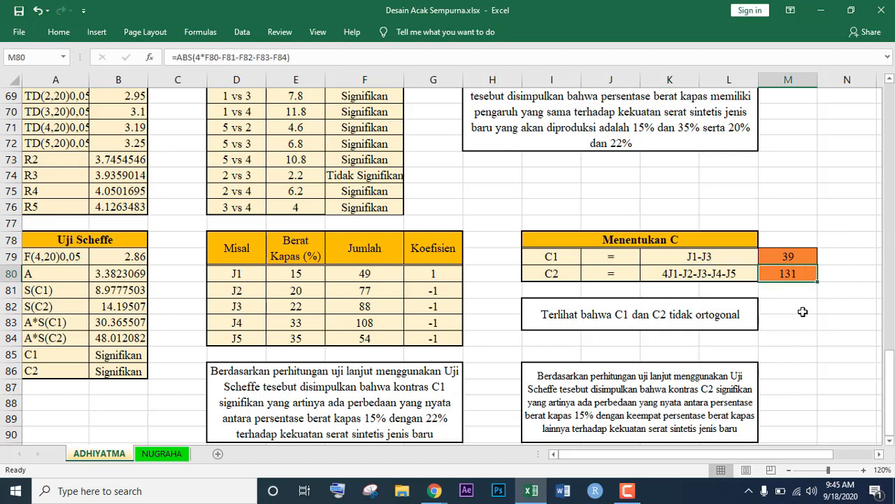
left_click(803, 313)
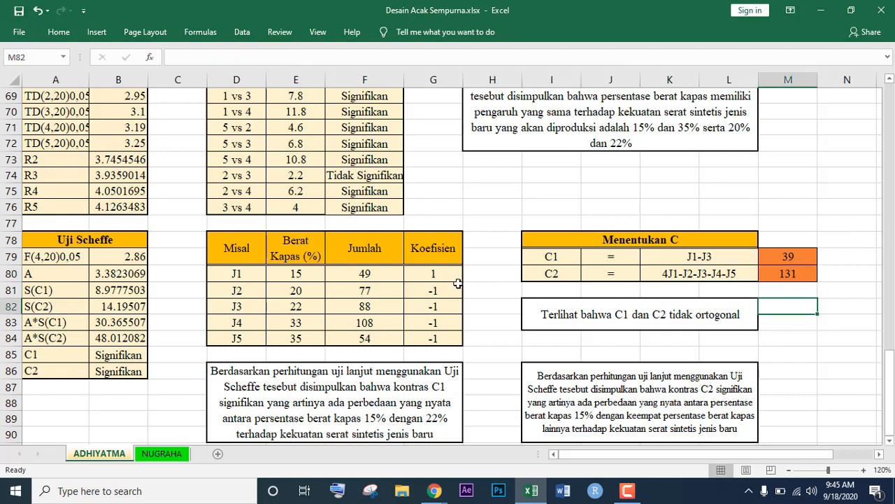
left_click(438, 273)
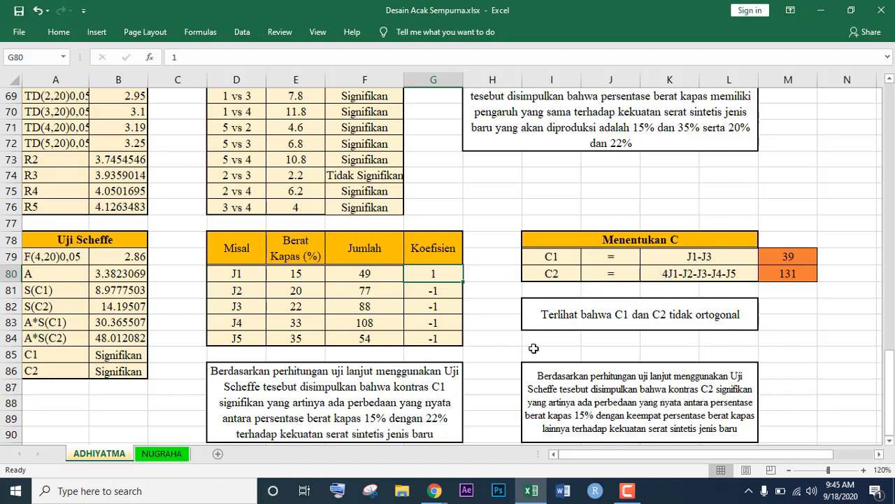
Step: Compare the J1 and J2 coefficients in G80 and G81 of the Koefisien column
left_click(430, 295)
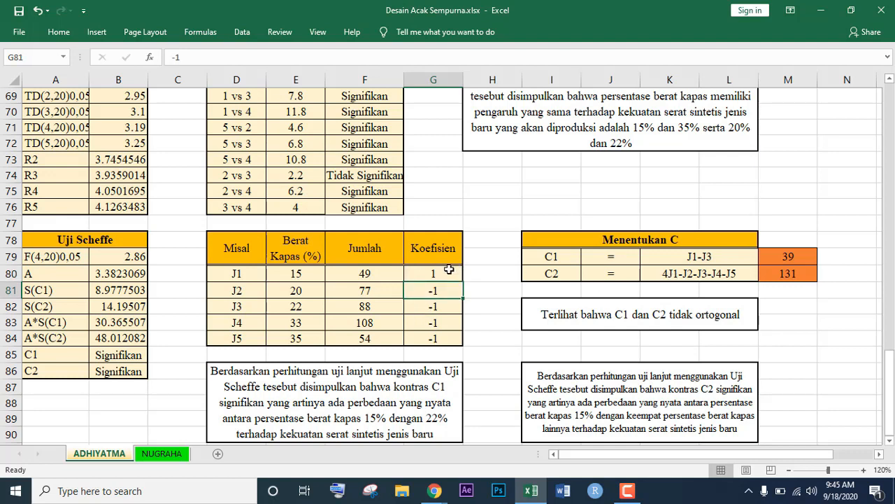
left_click(448, 270)
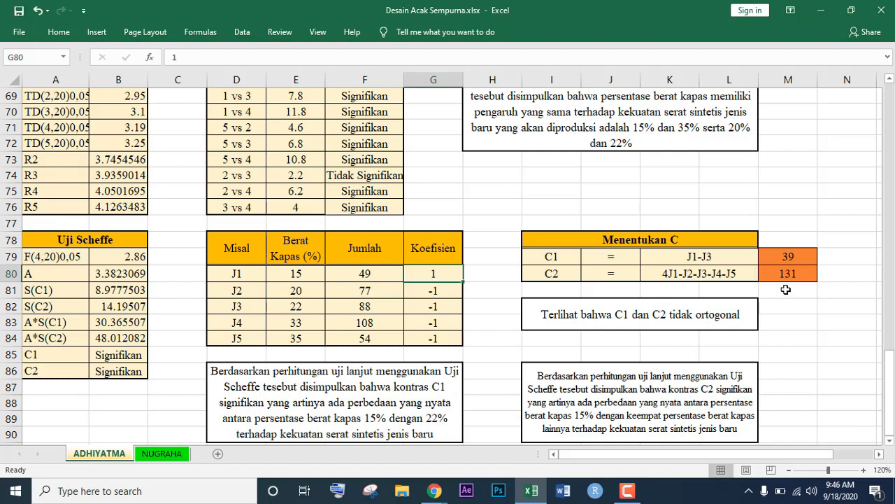
left_click(469, 336)
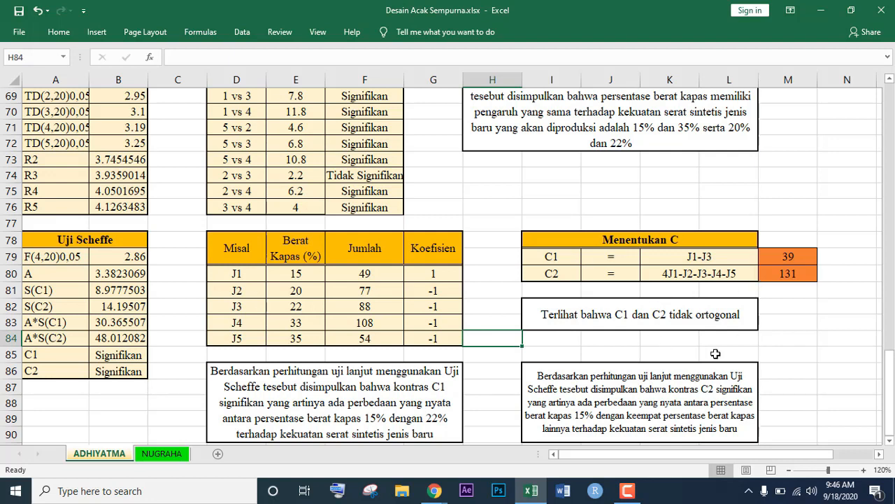
left_click(595, 231)
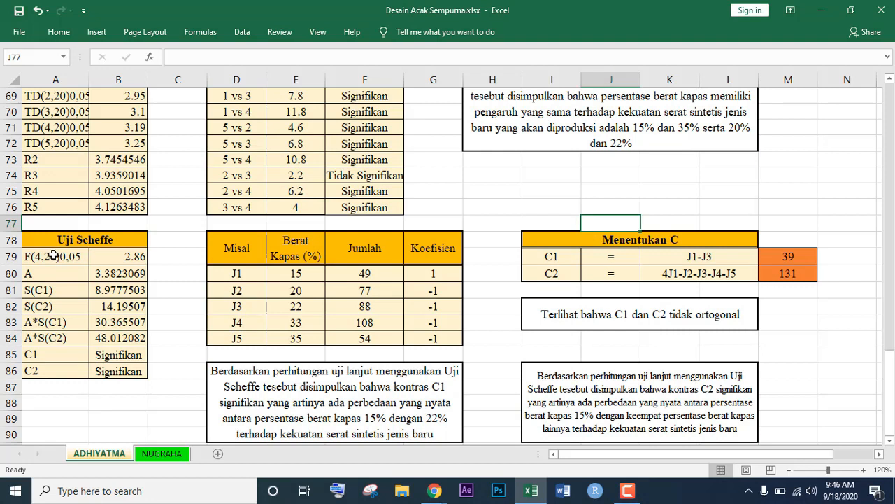
Step: Trace the S(C1) formula in B81 to the error mean square in D37 and the replication count r in M37
double_click(110, 290)
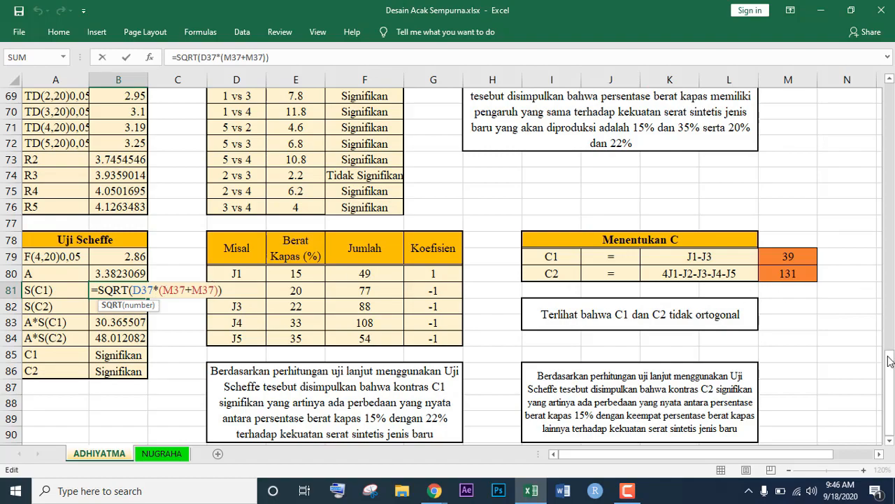
left_click_drag(890, 361, 886, 379)
key("Escape")
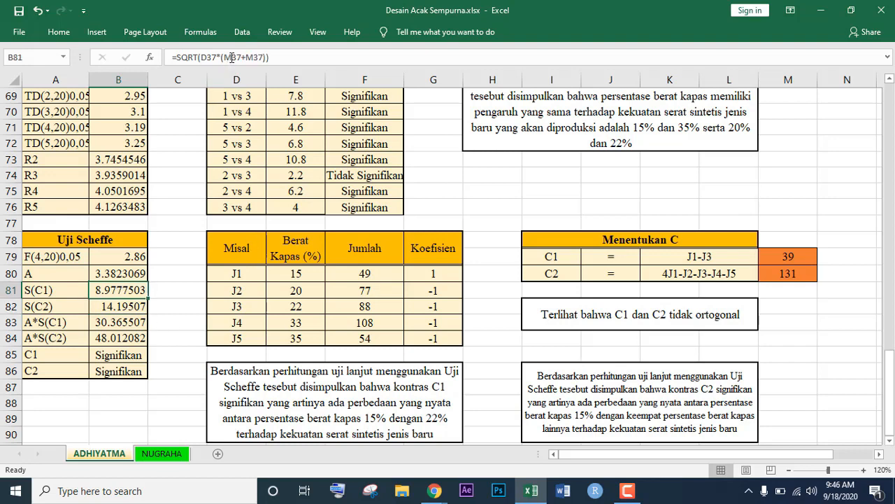
left_click_drag(889, 403, 879, 226)
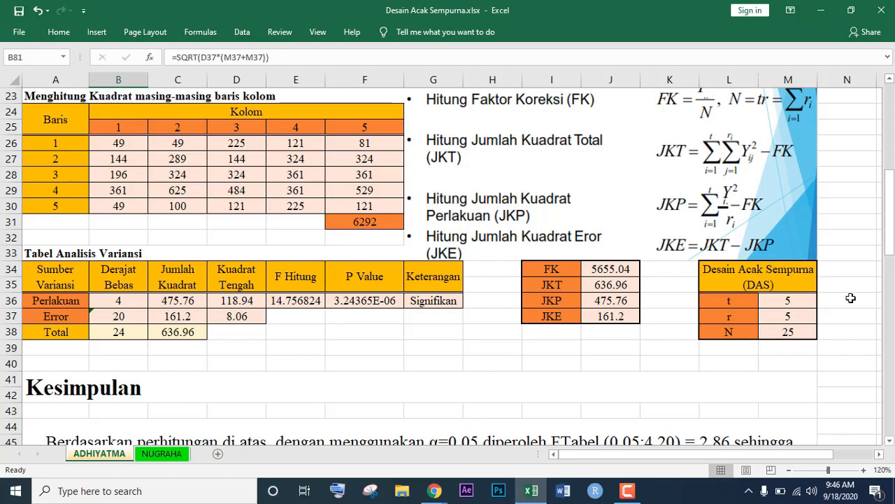
left_click_drag(893, 222, 889, 404)
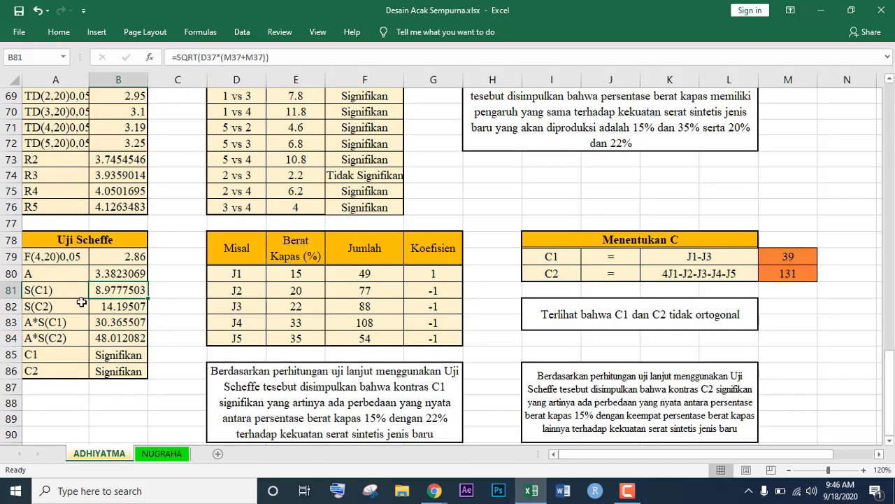
left_click(60, 289)
left_click(103, 287)
Step: Examine the S(C2) formula in B82, and trace the A*S(C1) product in B83 back to A in B80
left_click(130, 306)
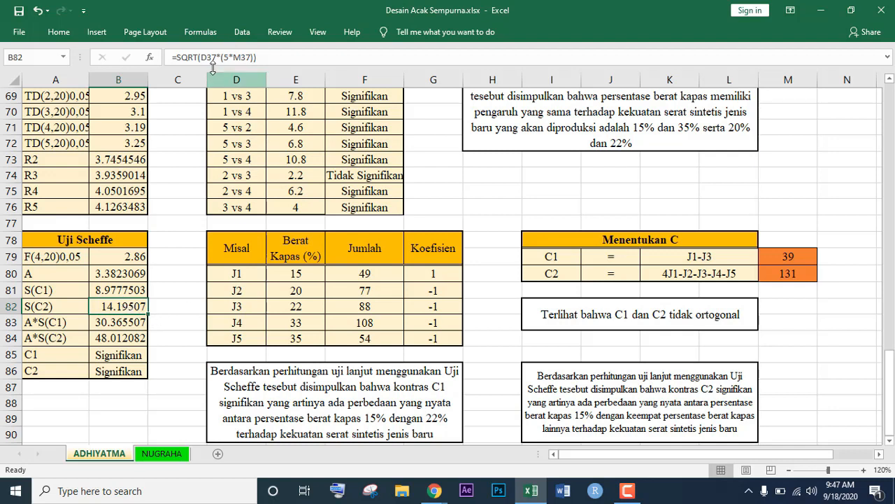
left_click(132, 321)
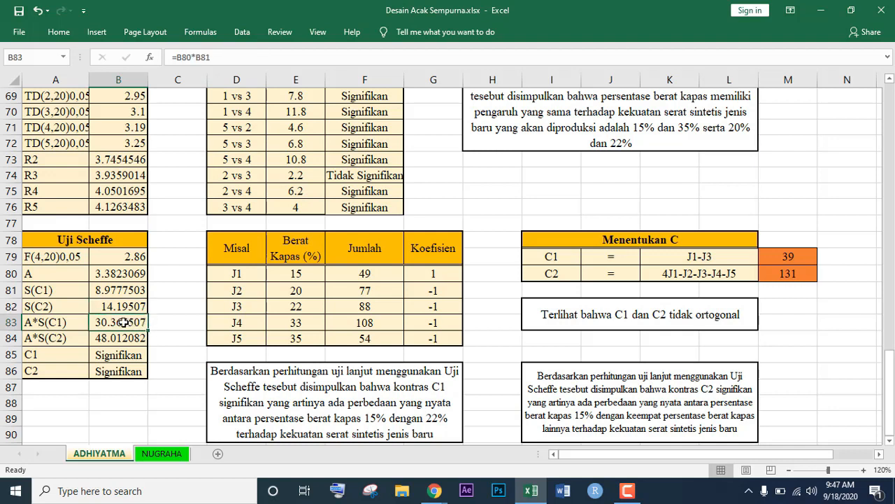
left_click(103, 273)
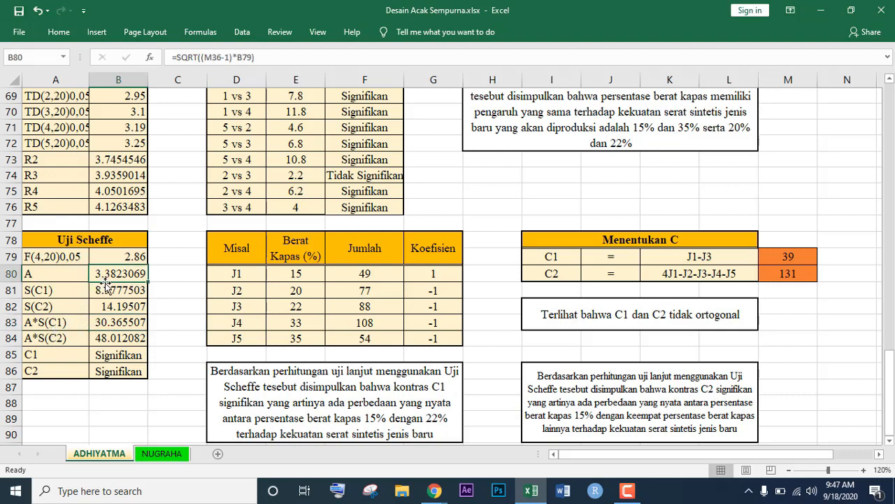
left_click(121, 322)
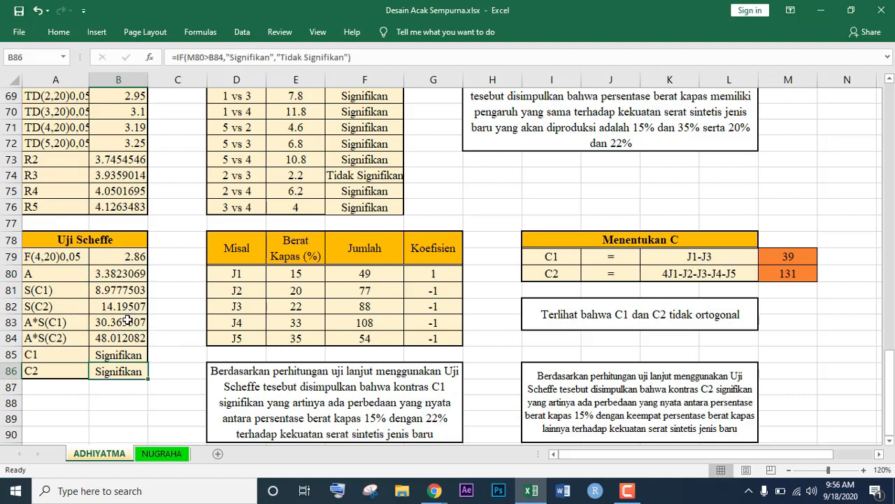
Step: Inspect the IF significance formulas for C1 in B85 and C2 in B86, checking which cells each one compares
left_click(108, 355)
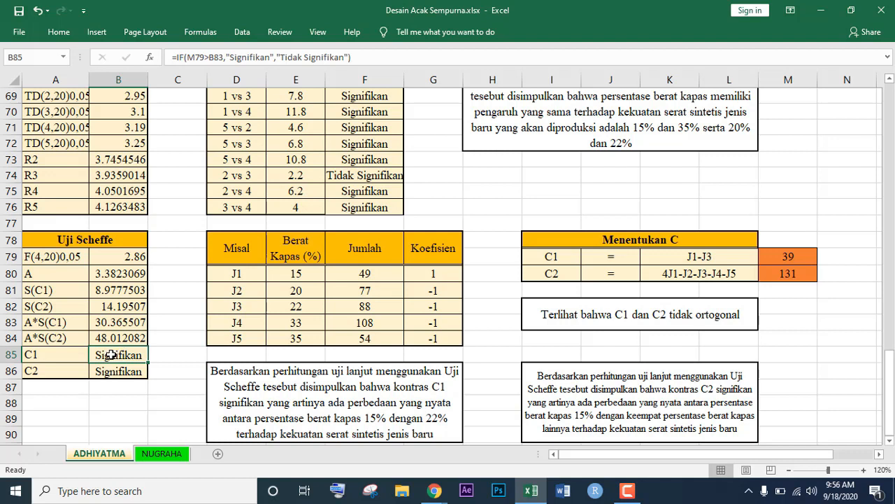
double_click(111, 354)
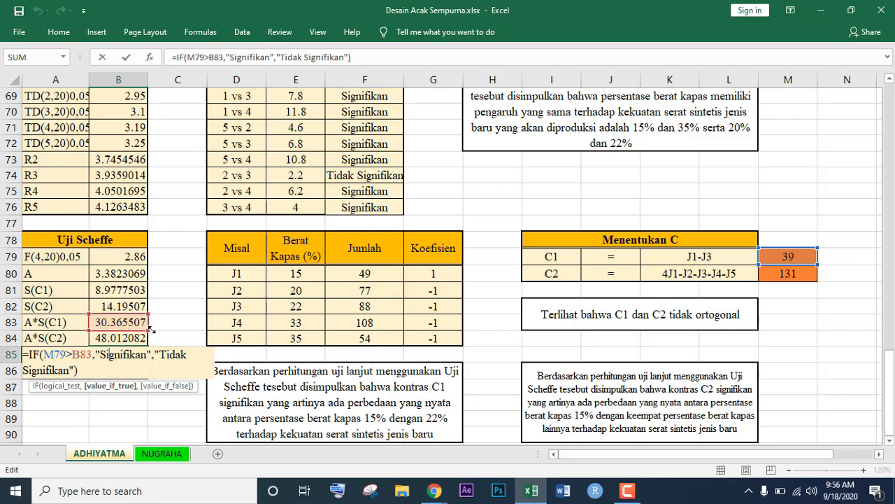
key("Return")
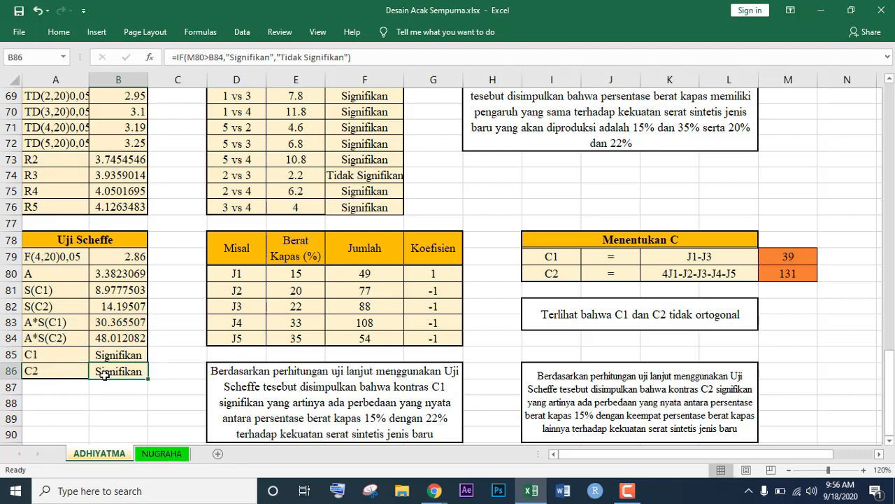
double_click(106, 372)
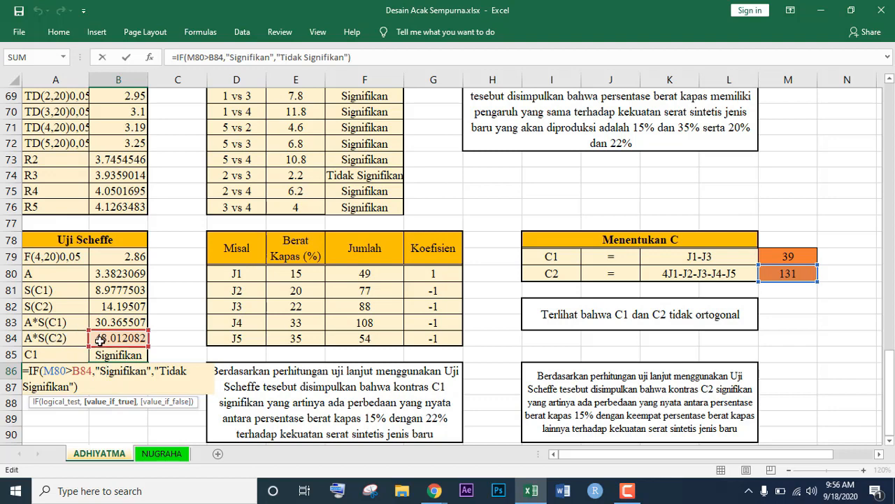
key("Return")
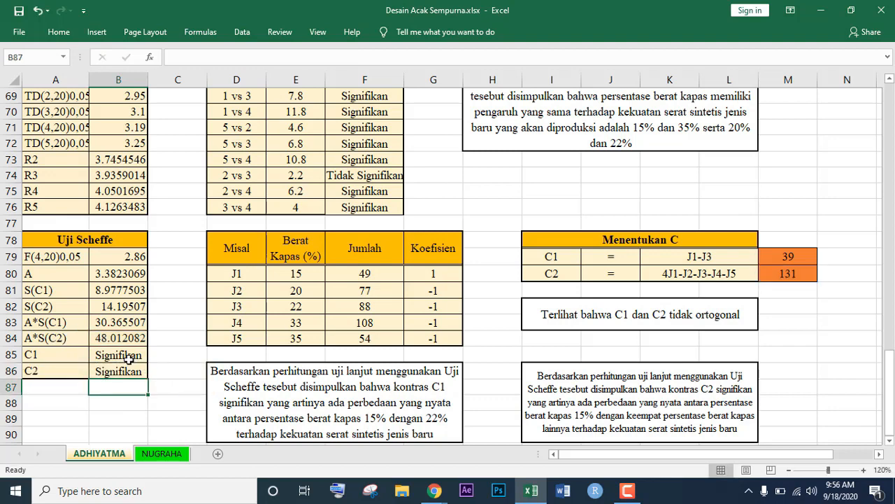
left_click(113, 413)
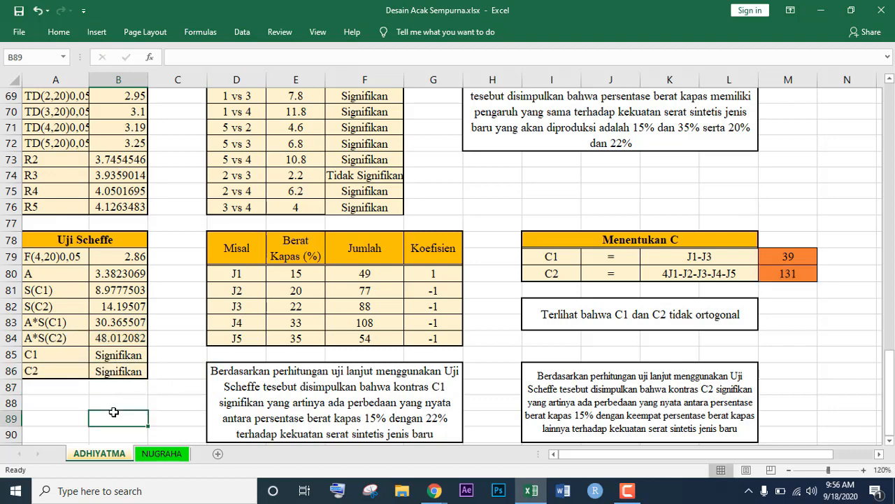
Step: Read the Scheffe conclusions for C1 in D86 and C2 in I86, checking the C1 contrast definition in K79
left_click(319, 388)
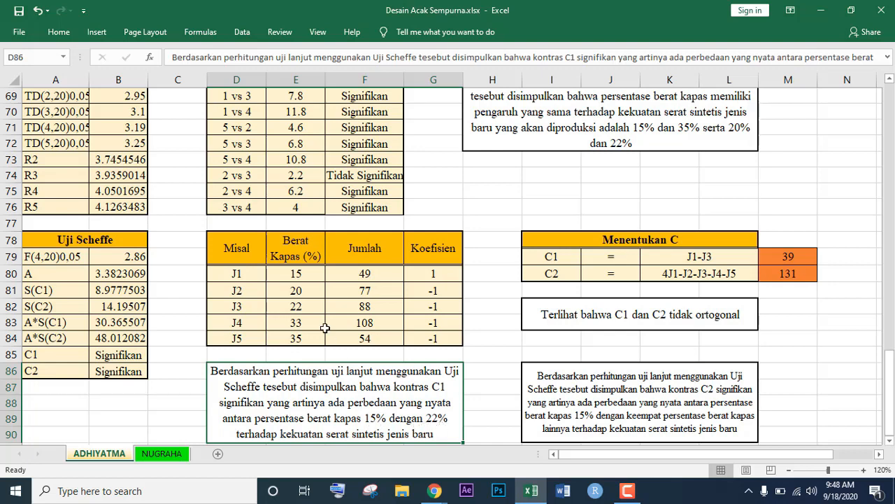
left_click(703, 258)
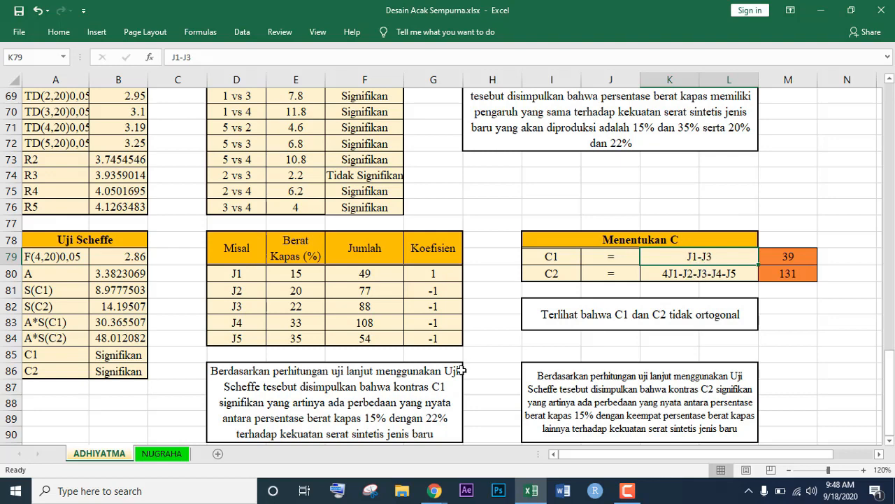
left_click(378, 410)
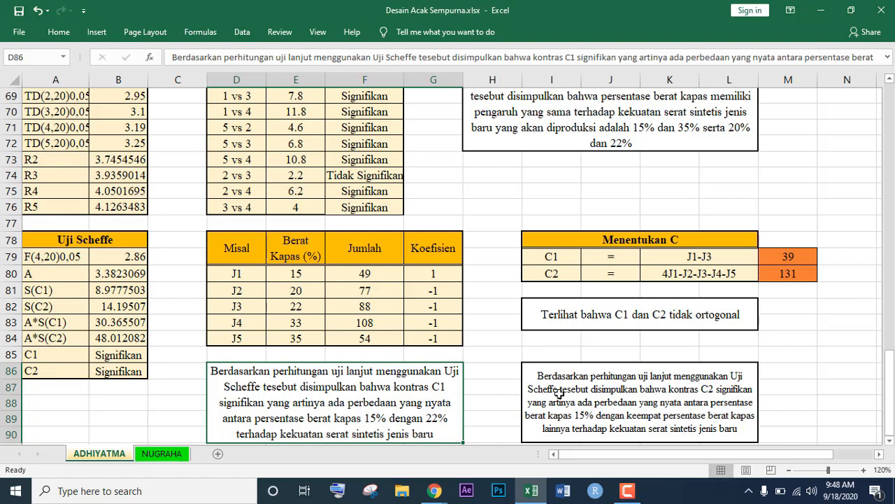
left_click(598, 396)
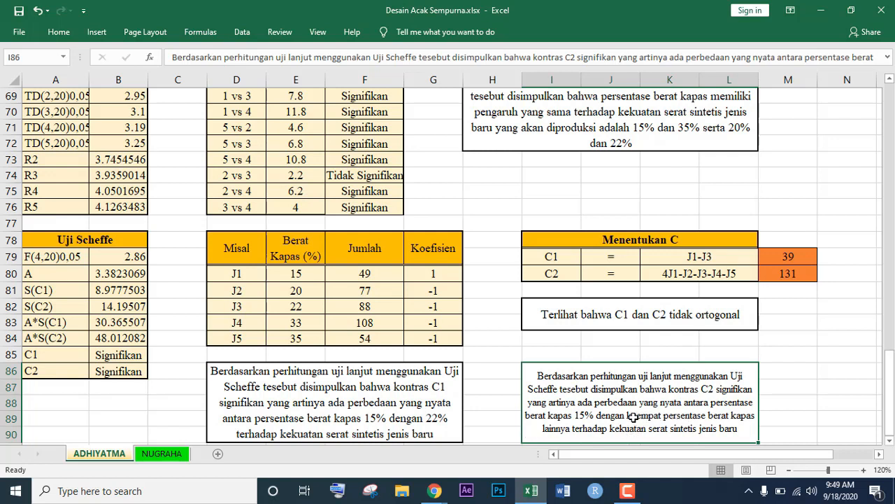
left_click(794, 386)
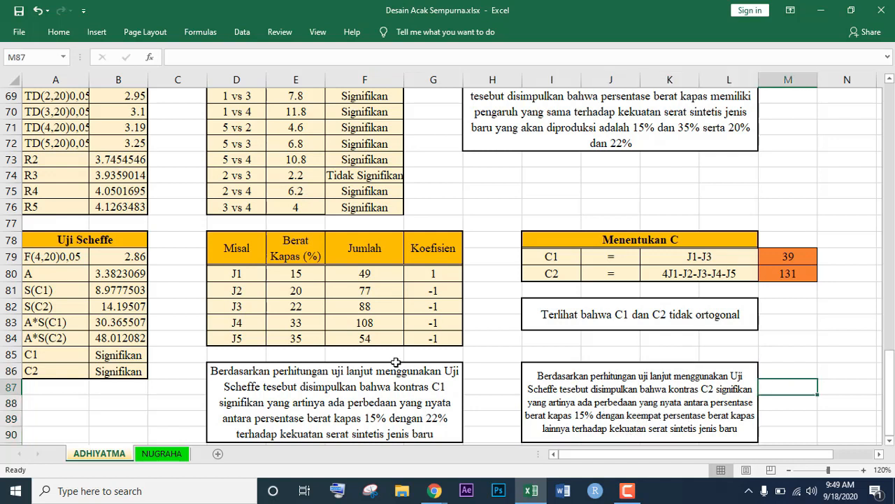